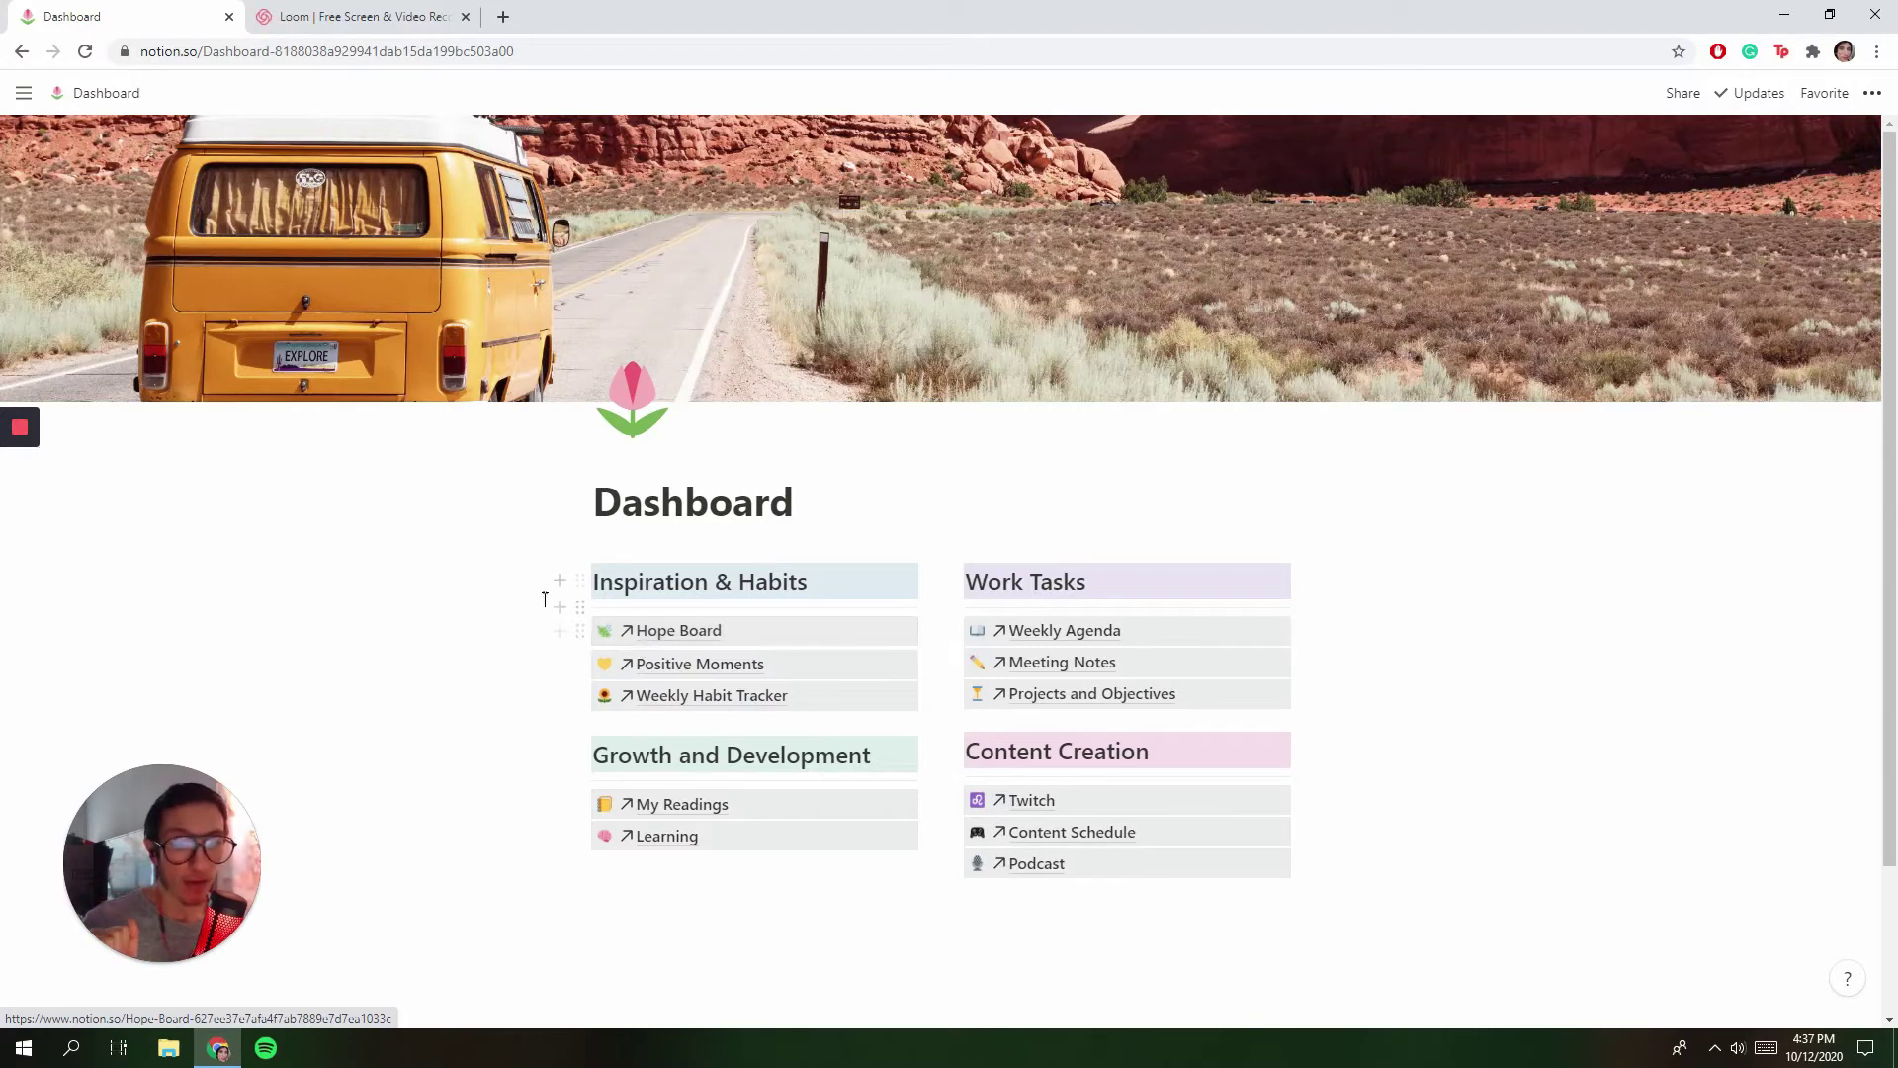
Open the Weekly Agenda page and check the first Monday task's tag options without changing them.
{"action": "left_click", "coordinate": [1167, 637]}
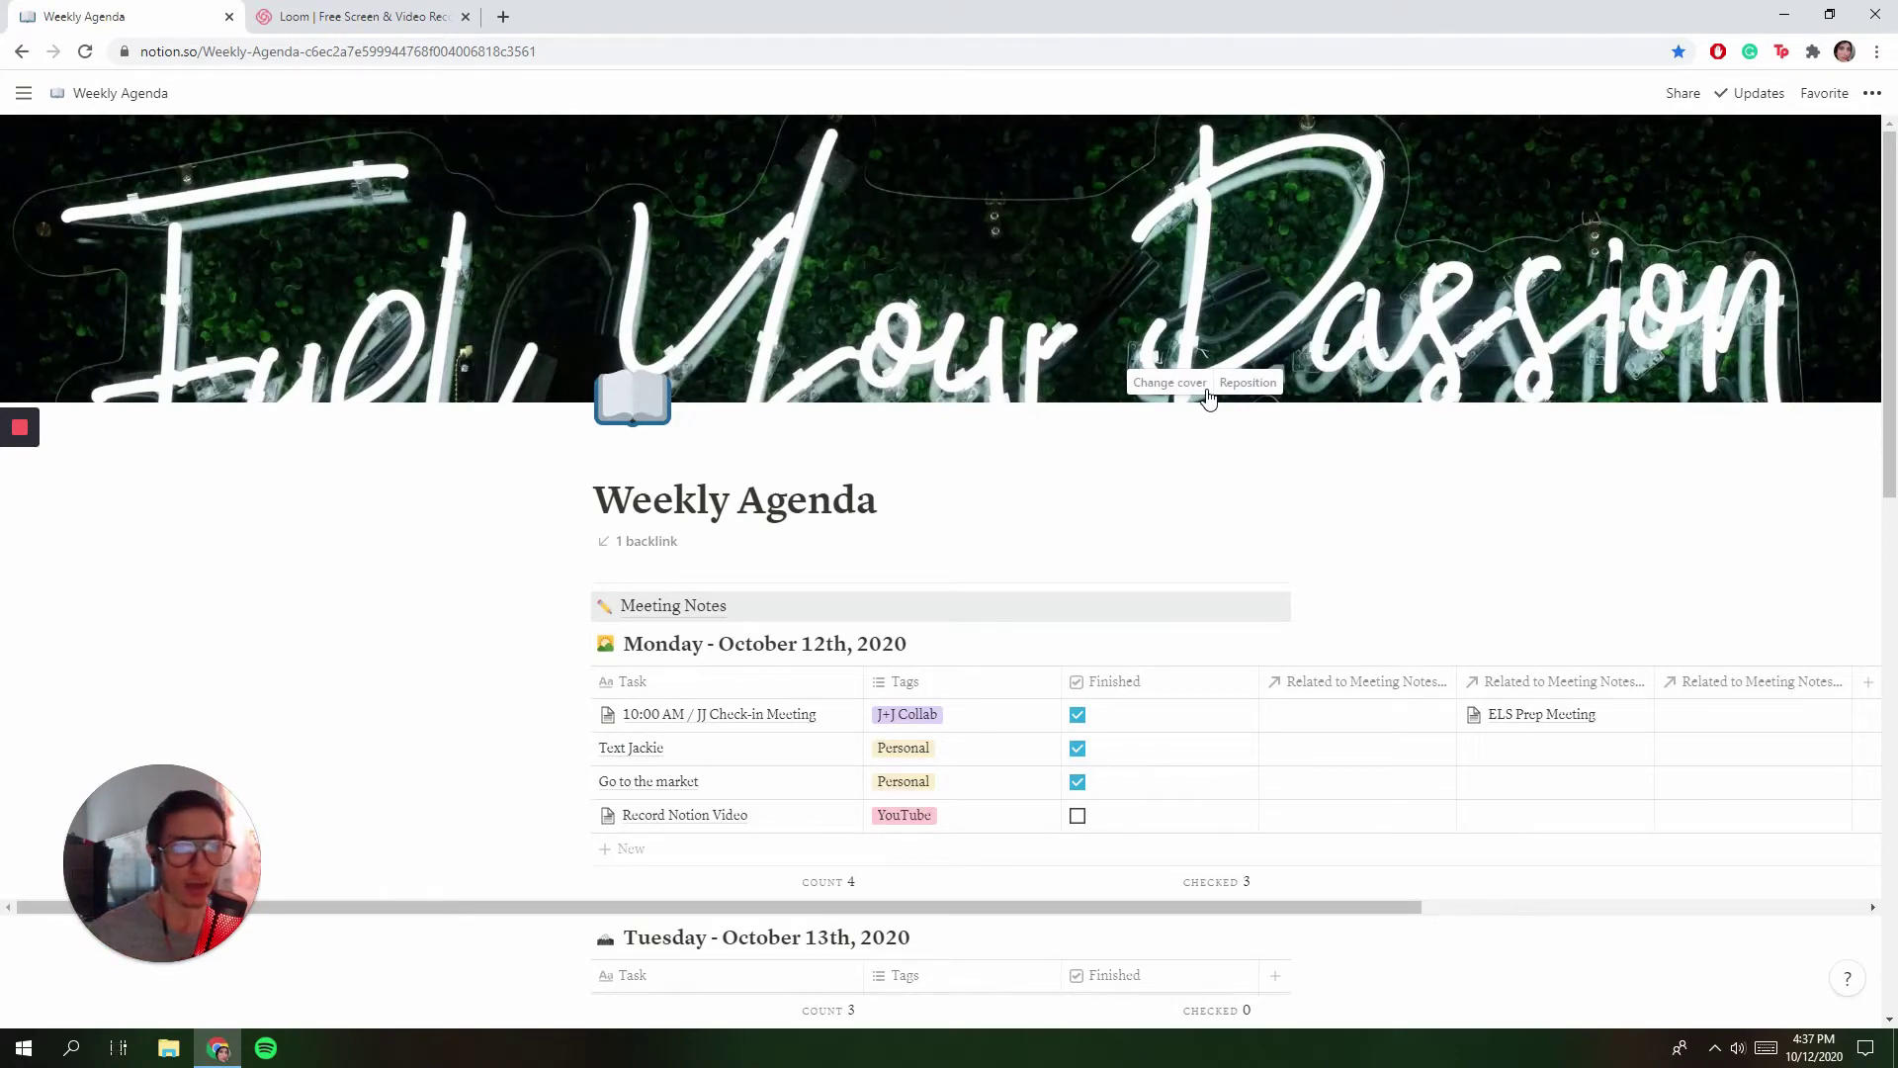
{"action": "scroll", "coordinate": [945, 648], "scroll_direction": "down", "scroll_amount": 3}
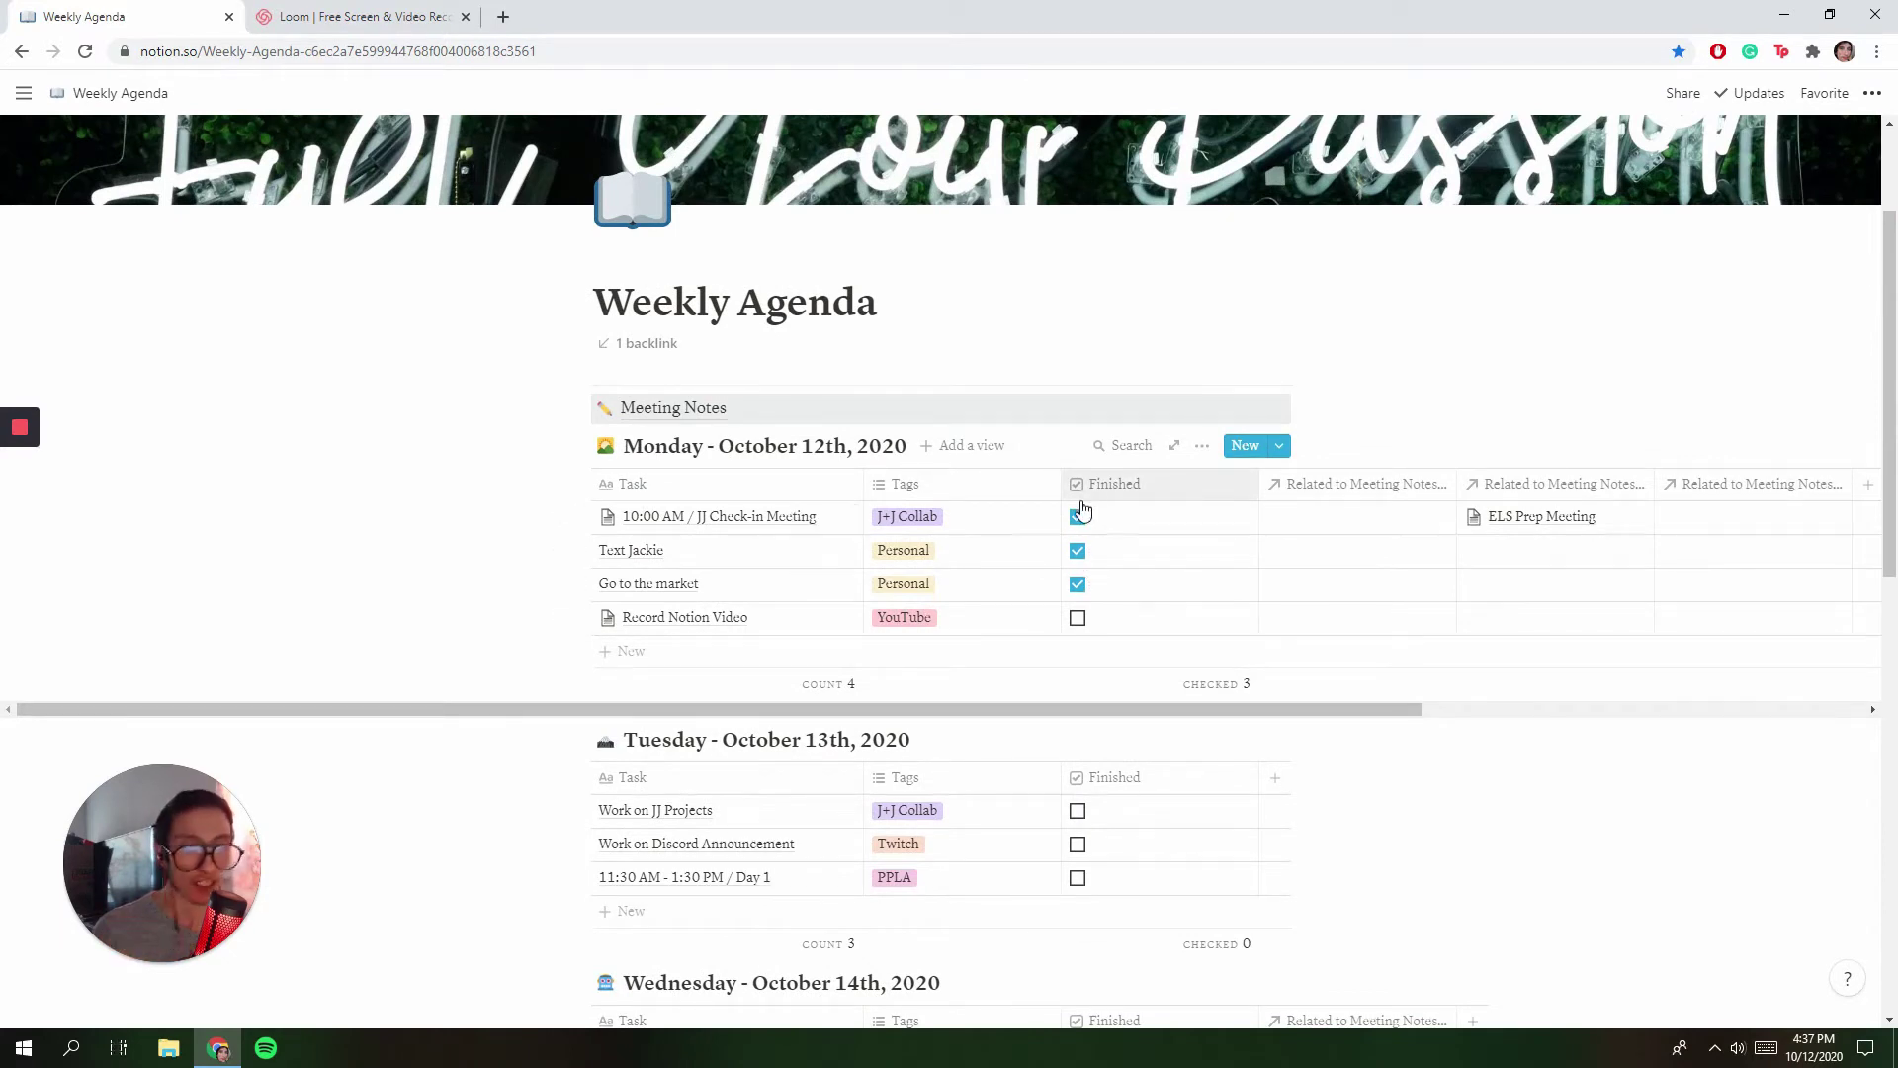
{"action": "left_click", "coordinate": [982, 518]}
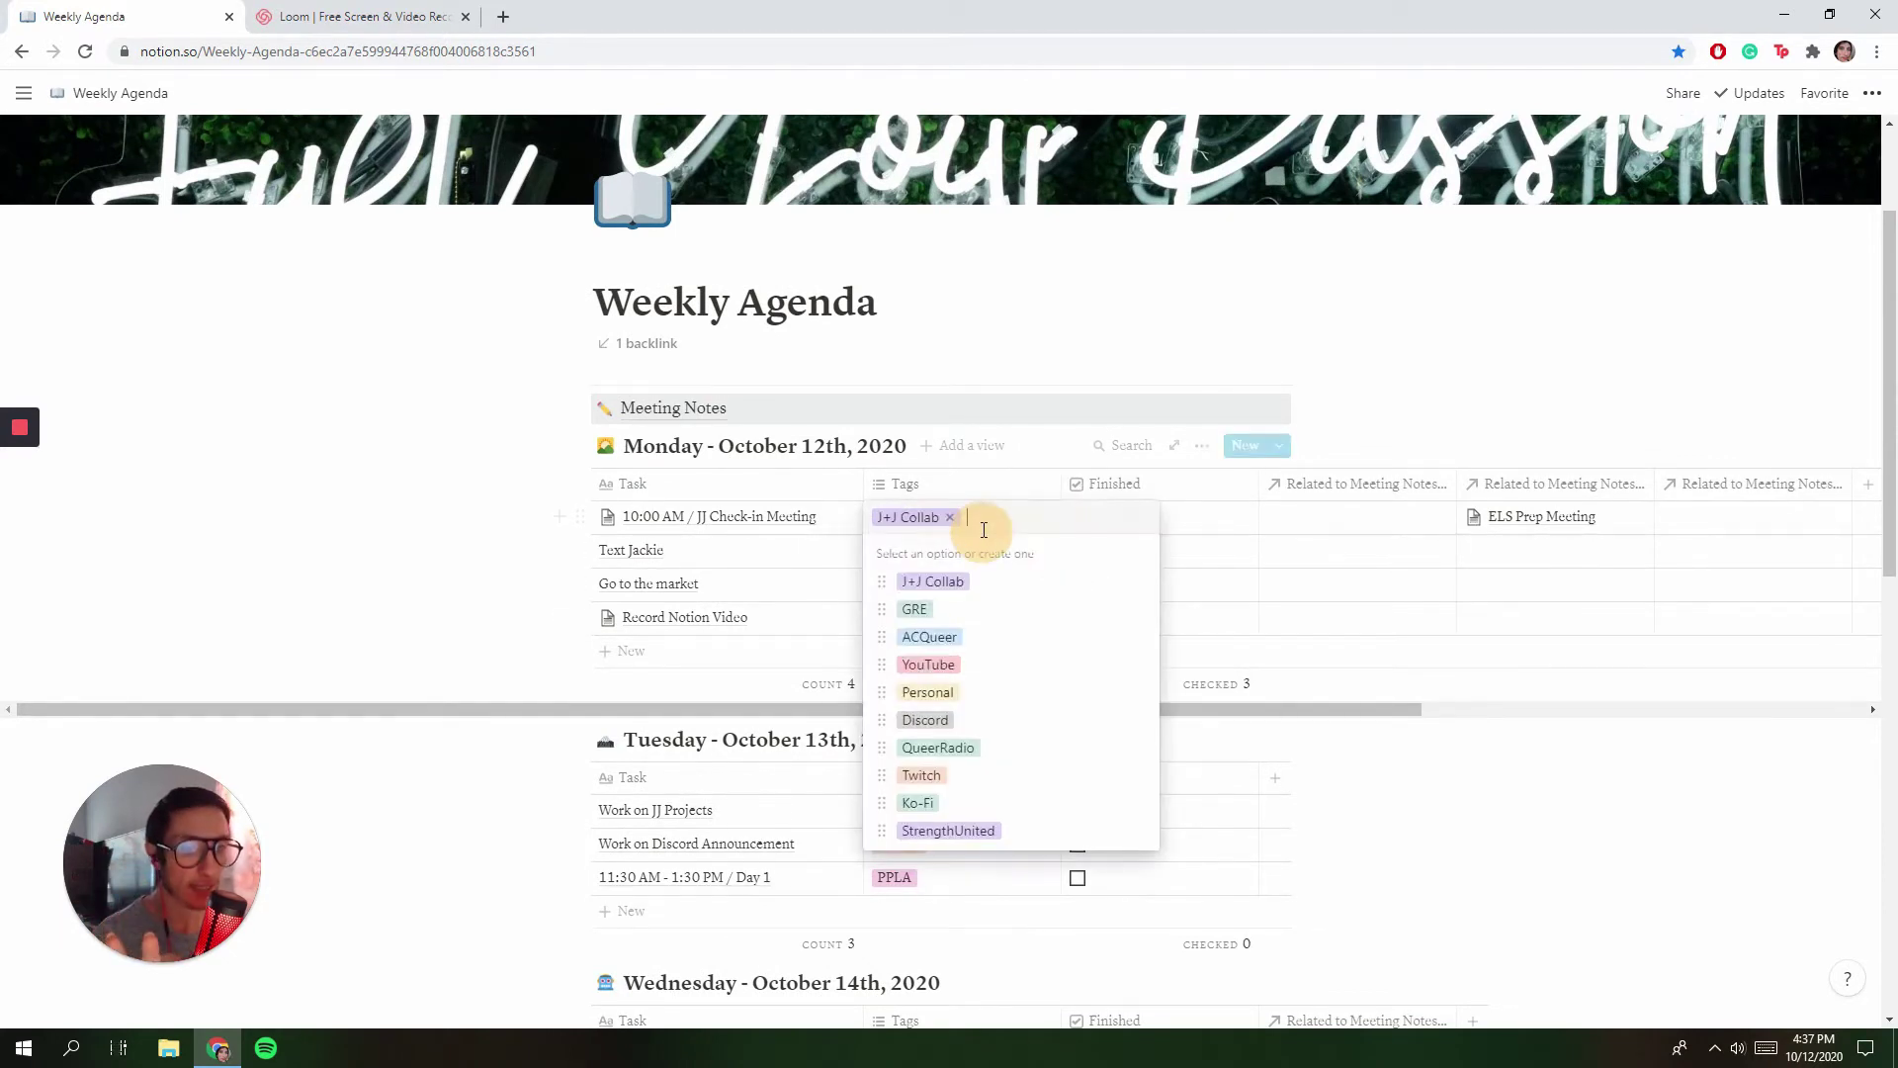
{"action": "left_click", "coordinate": [1278, 620]}
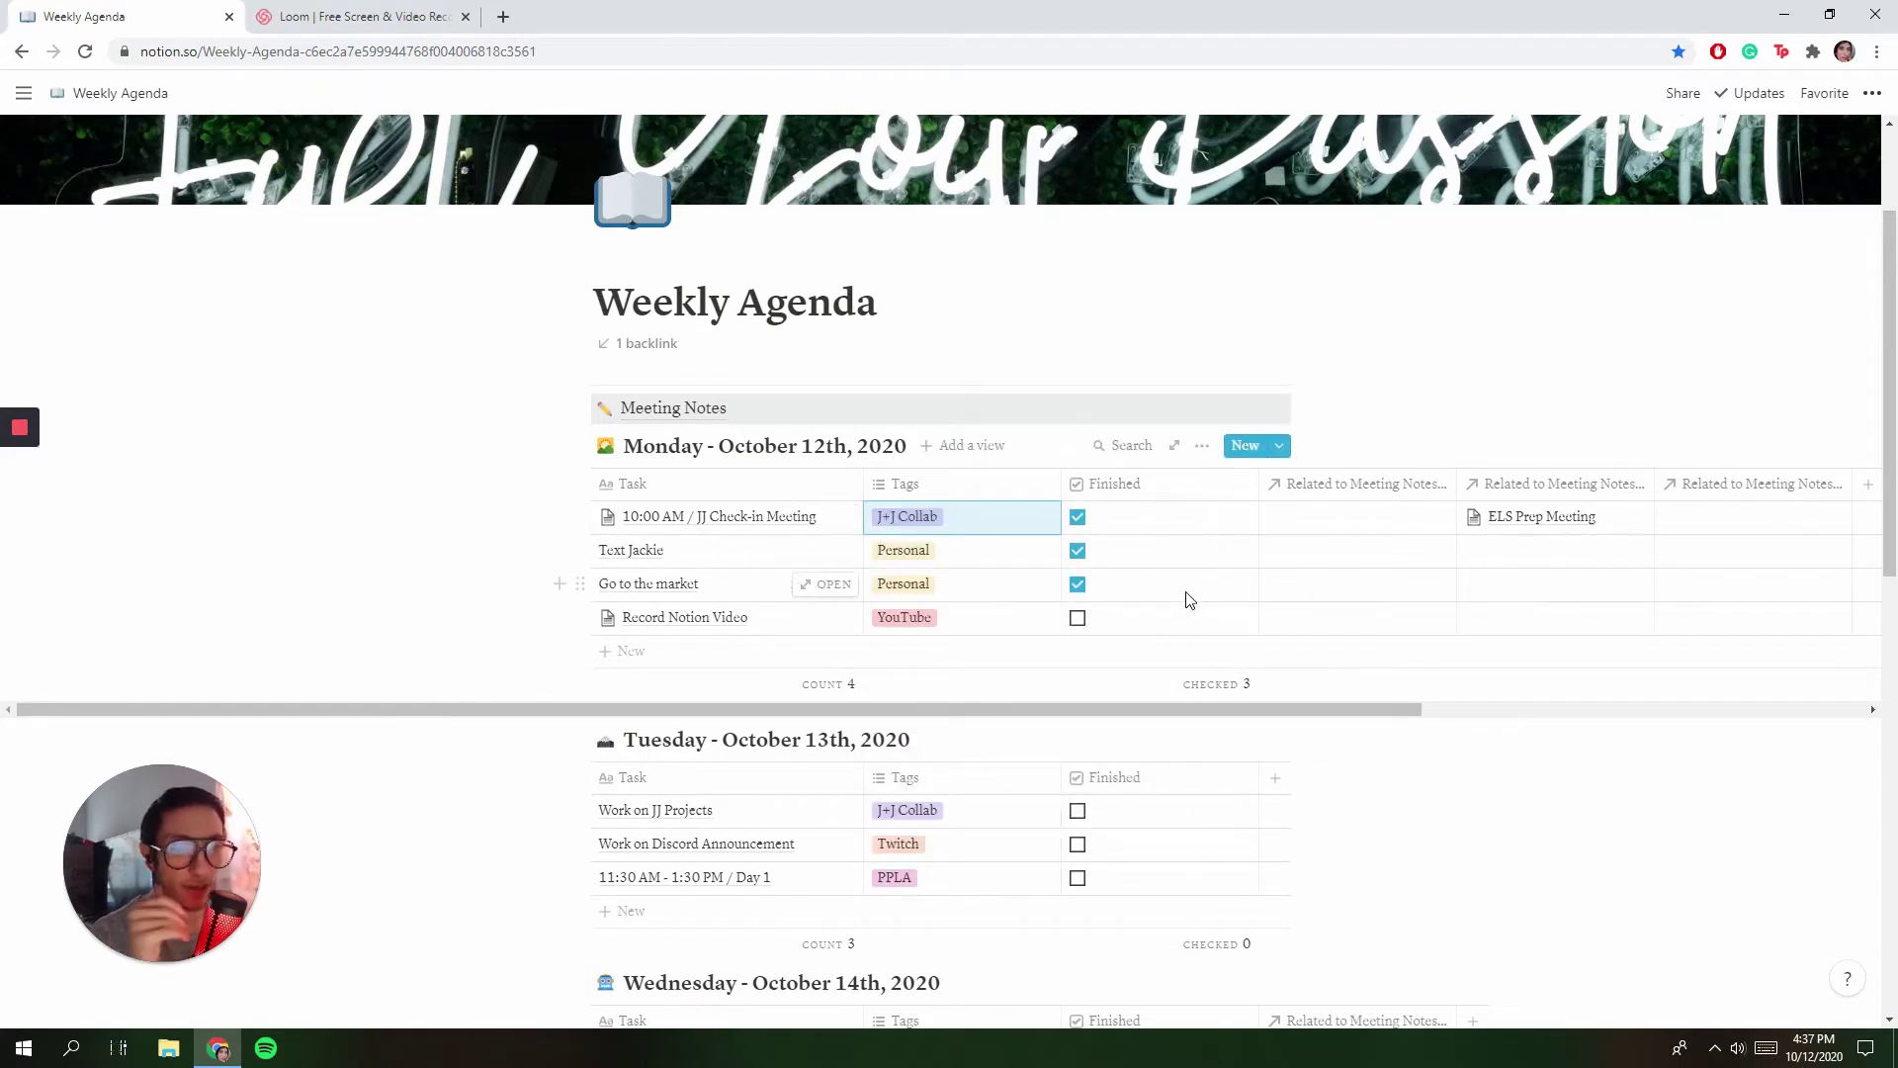
Move the ELS Prep Meeting relation column into the first Related to Meeting Notes position.
{"action": "left_click_drag", "start_coordinate": [1546, 487], "coordinate": [1393, 506]}
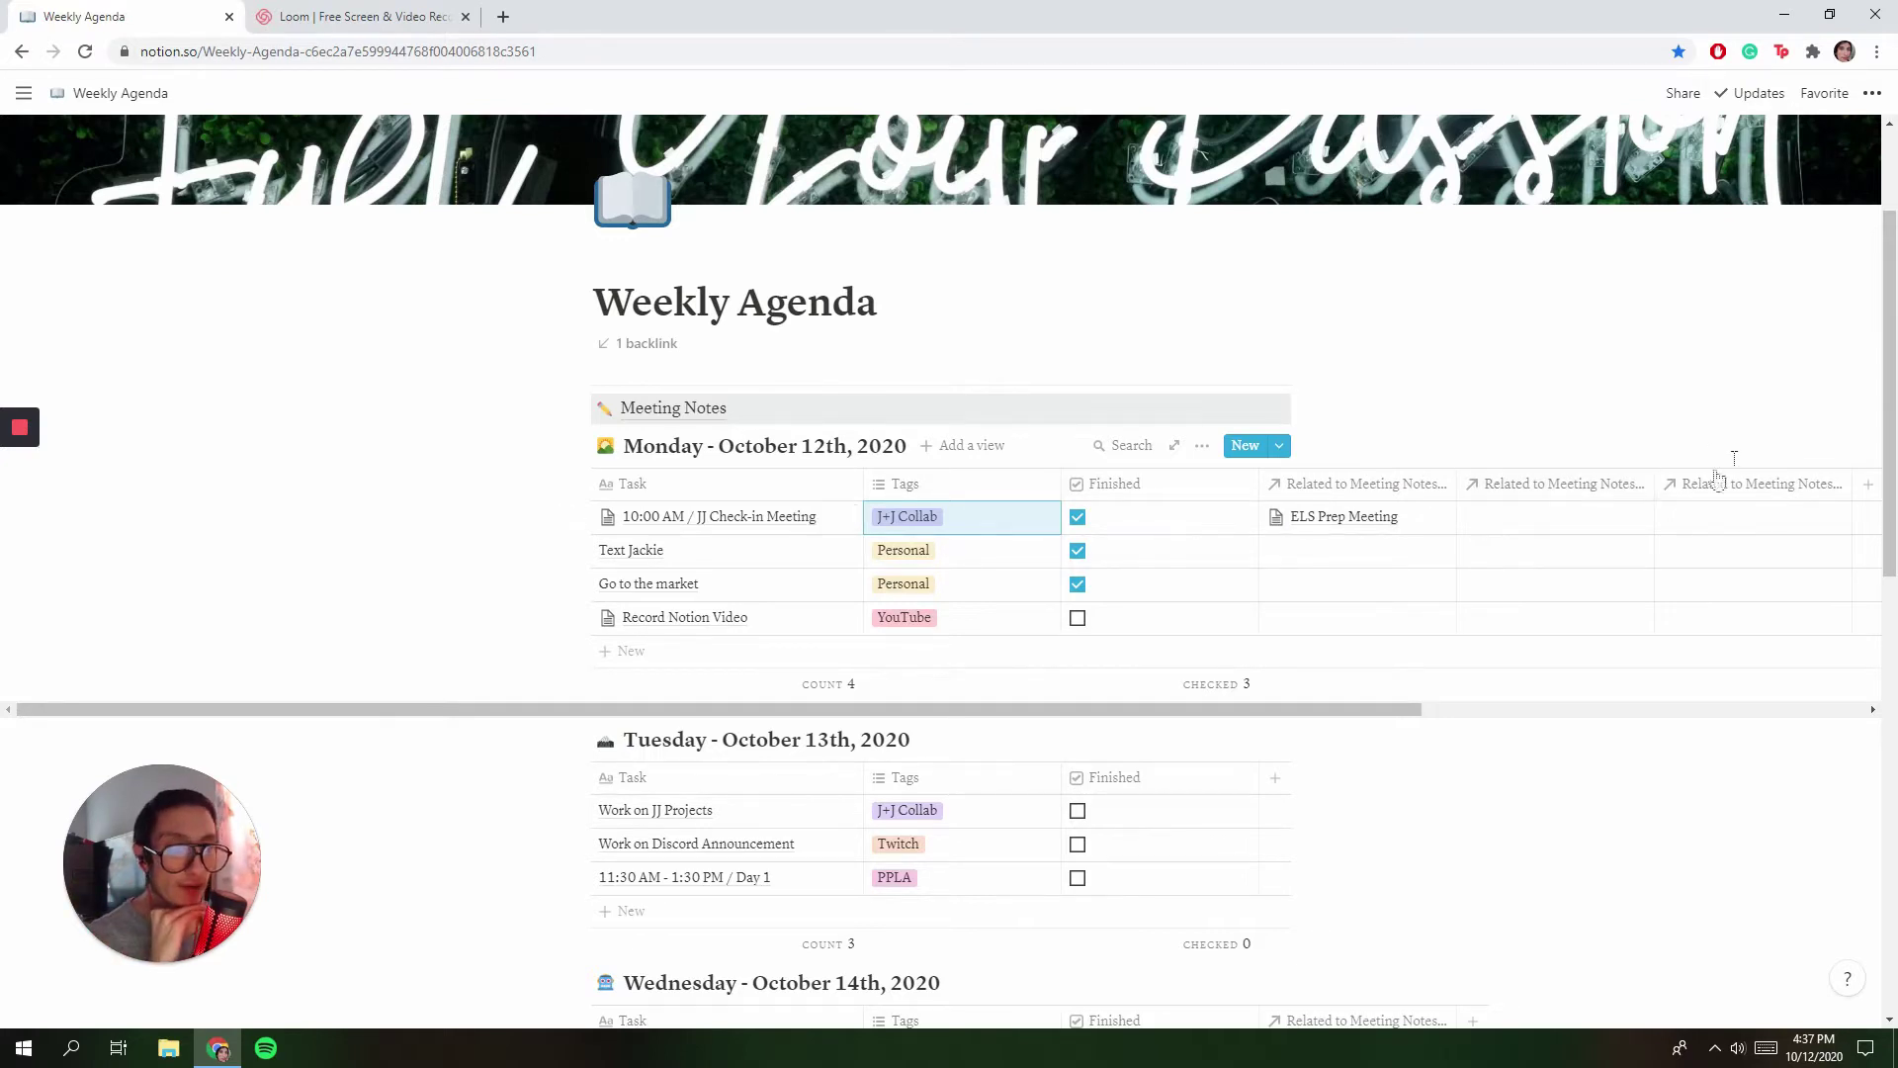
{"action": "left_click", "coordinate": [1594, 484]}
{"action": "left_click", "coordinate": [1593, 439]}
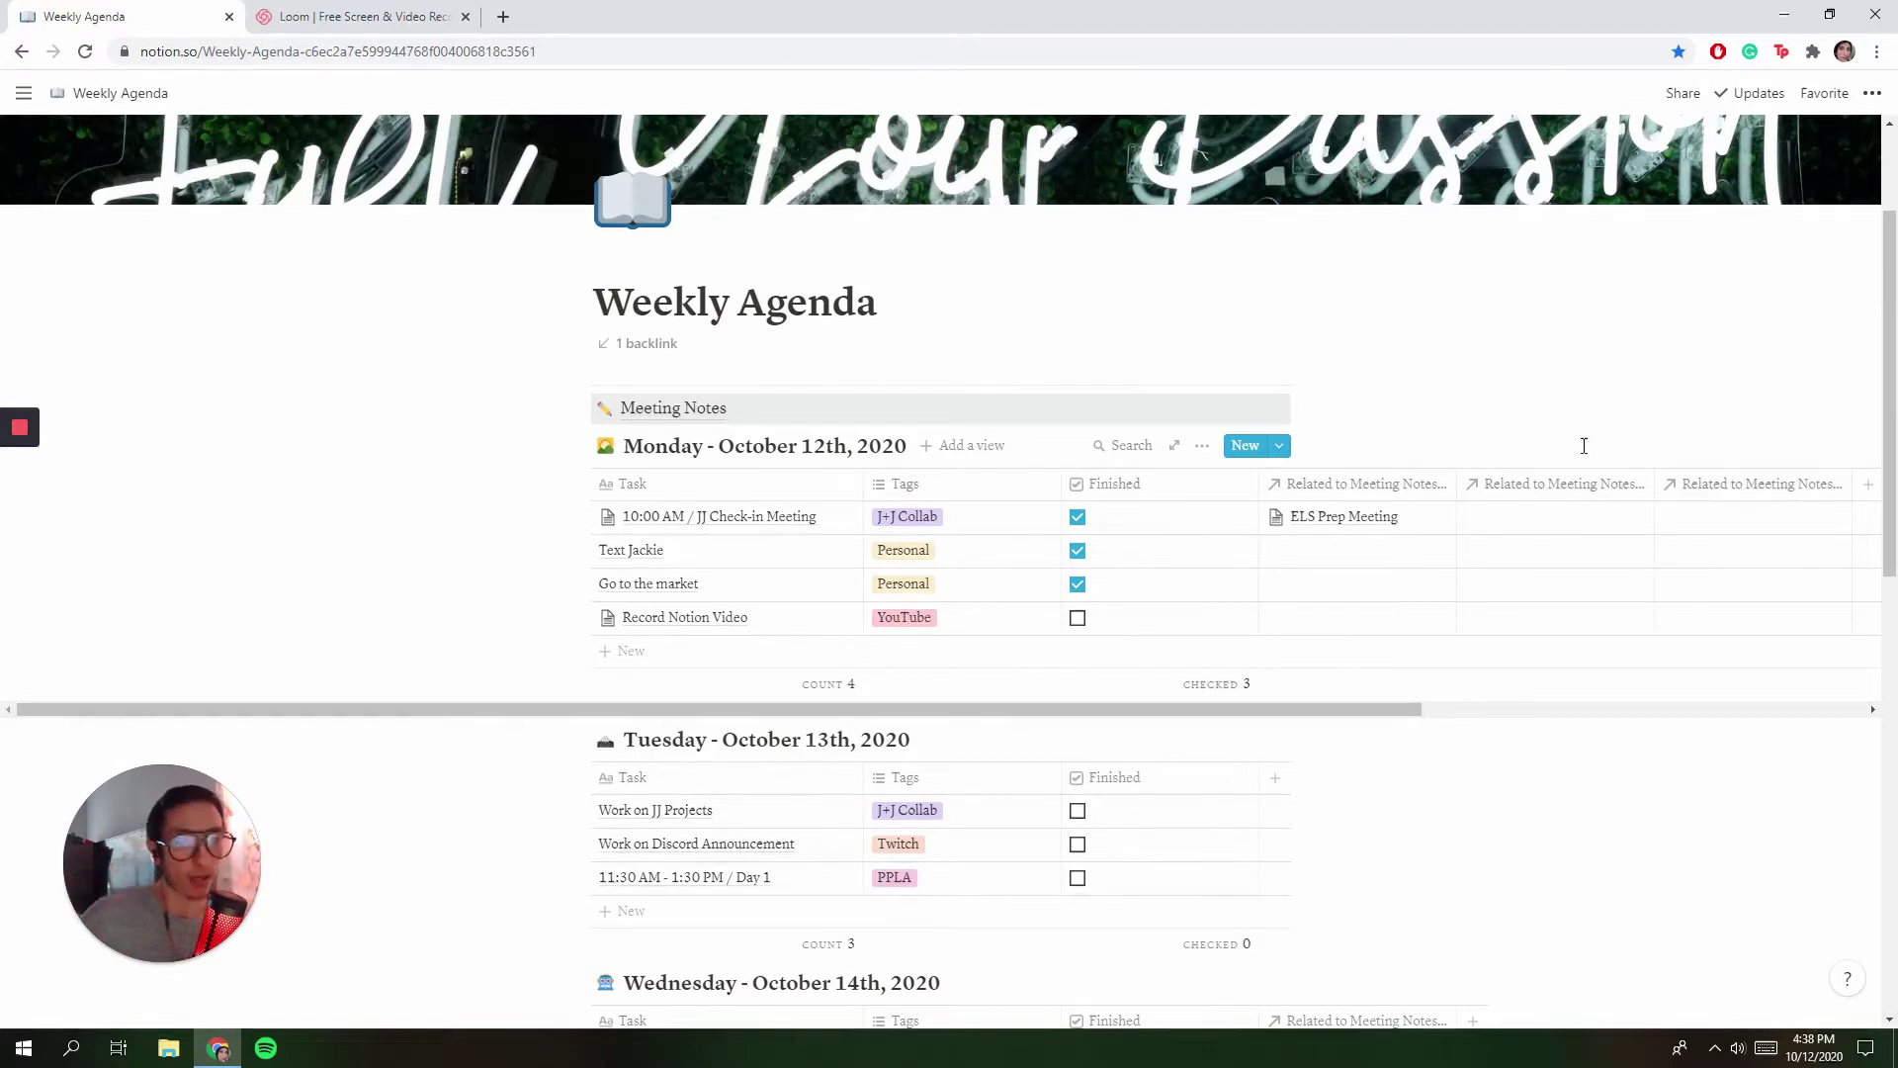
{"action": "scroll", "coordinate": [1213, 636], "scroll_direction": "down", "scroll_amount": 2}
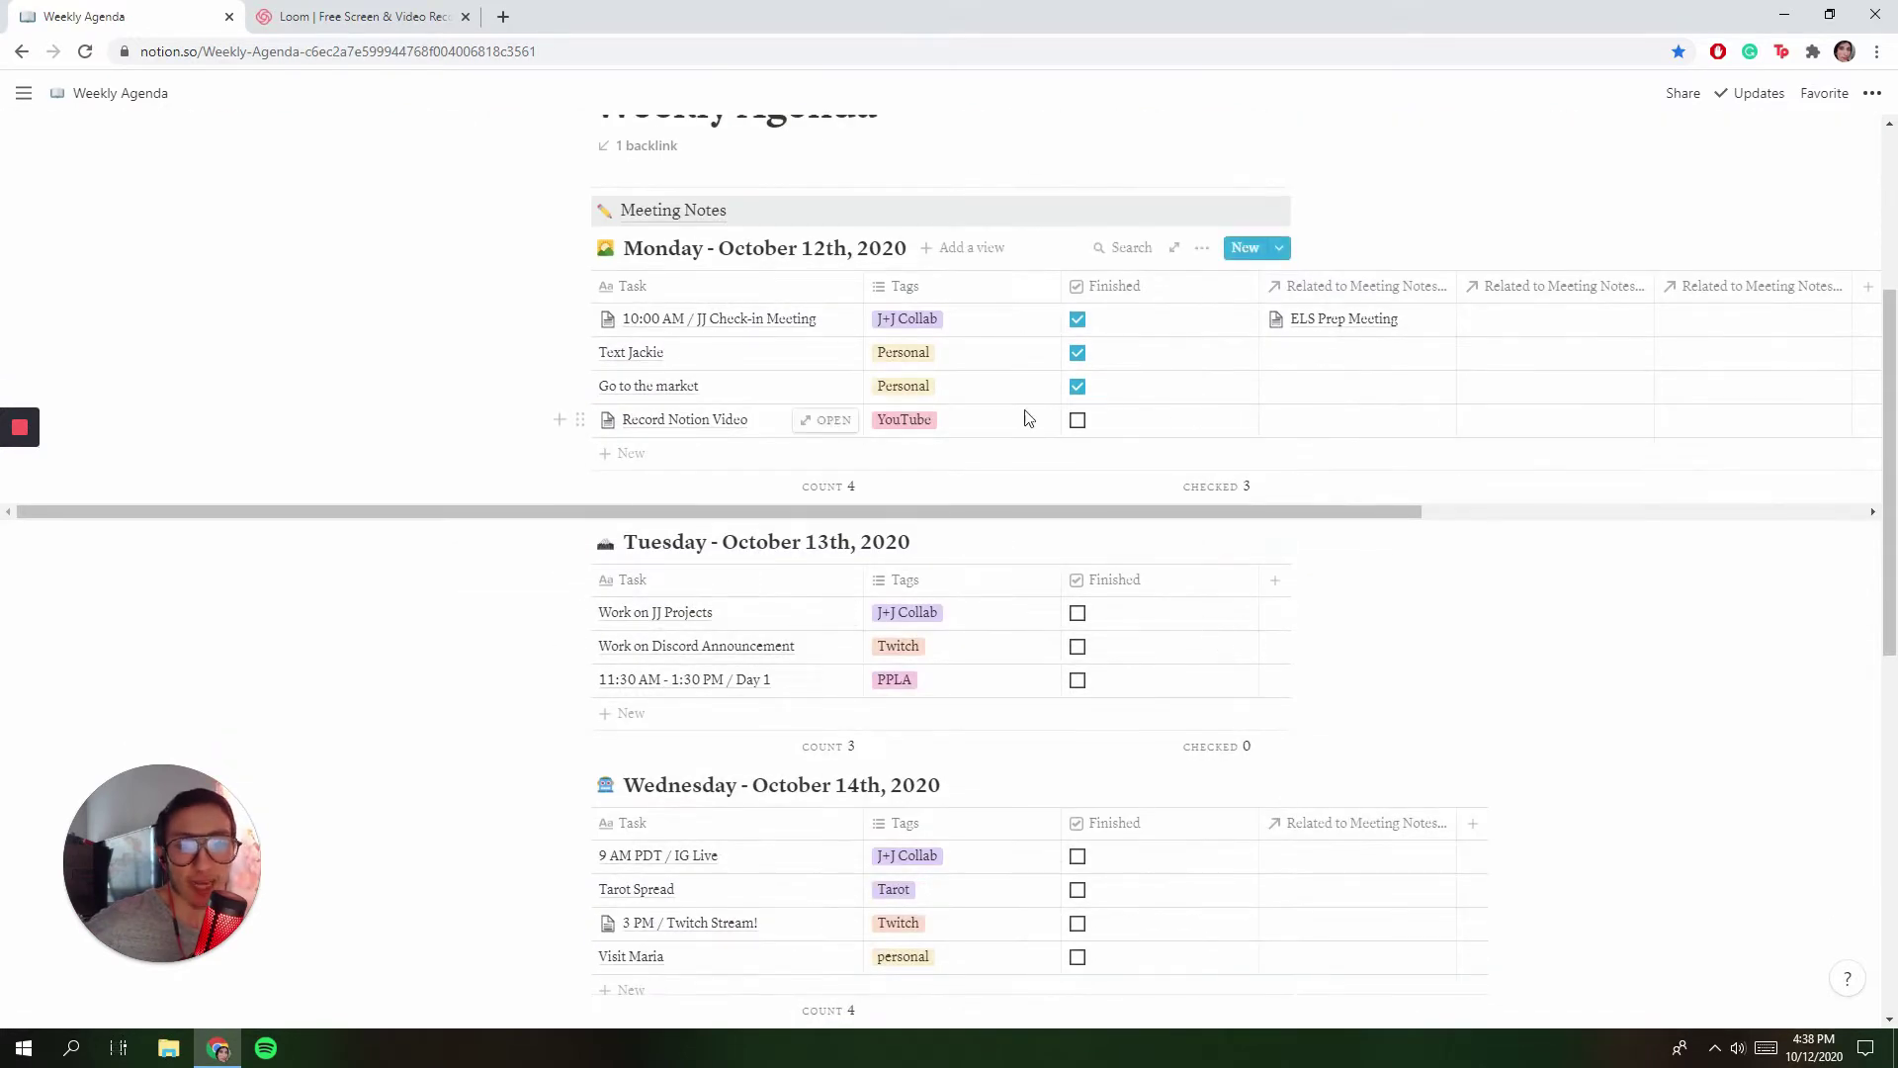
Mark Record Notion Video as finished and preview its task page.
{"action": "left_click", "coordinate": [1078, 419]}
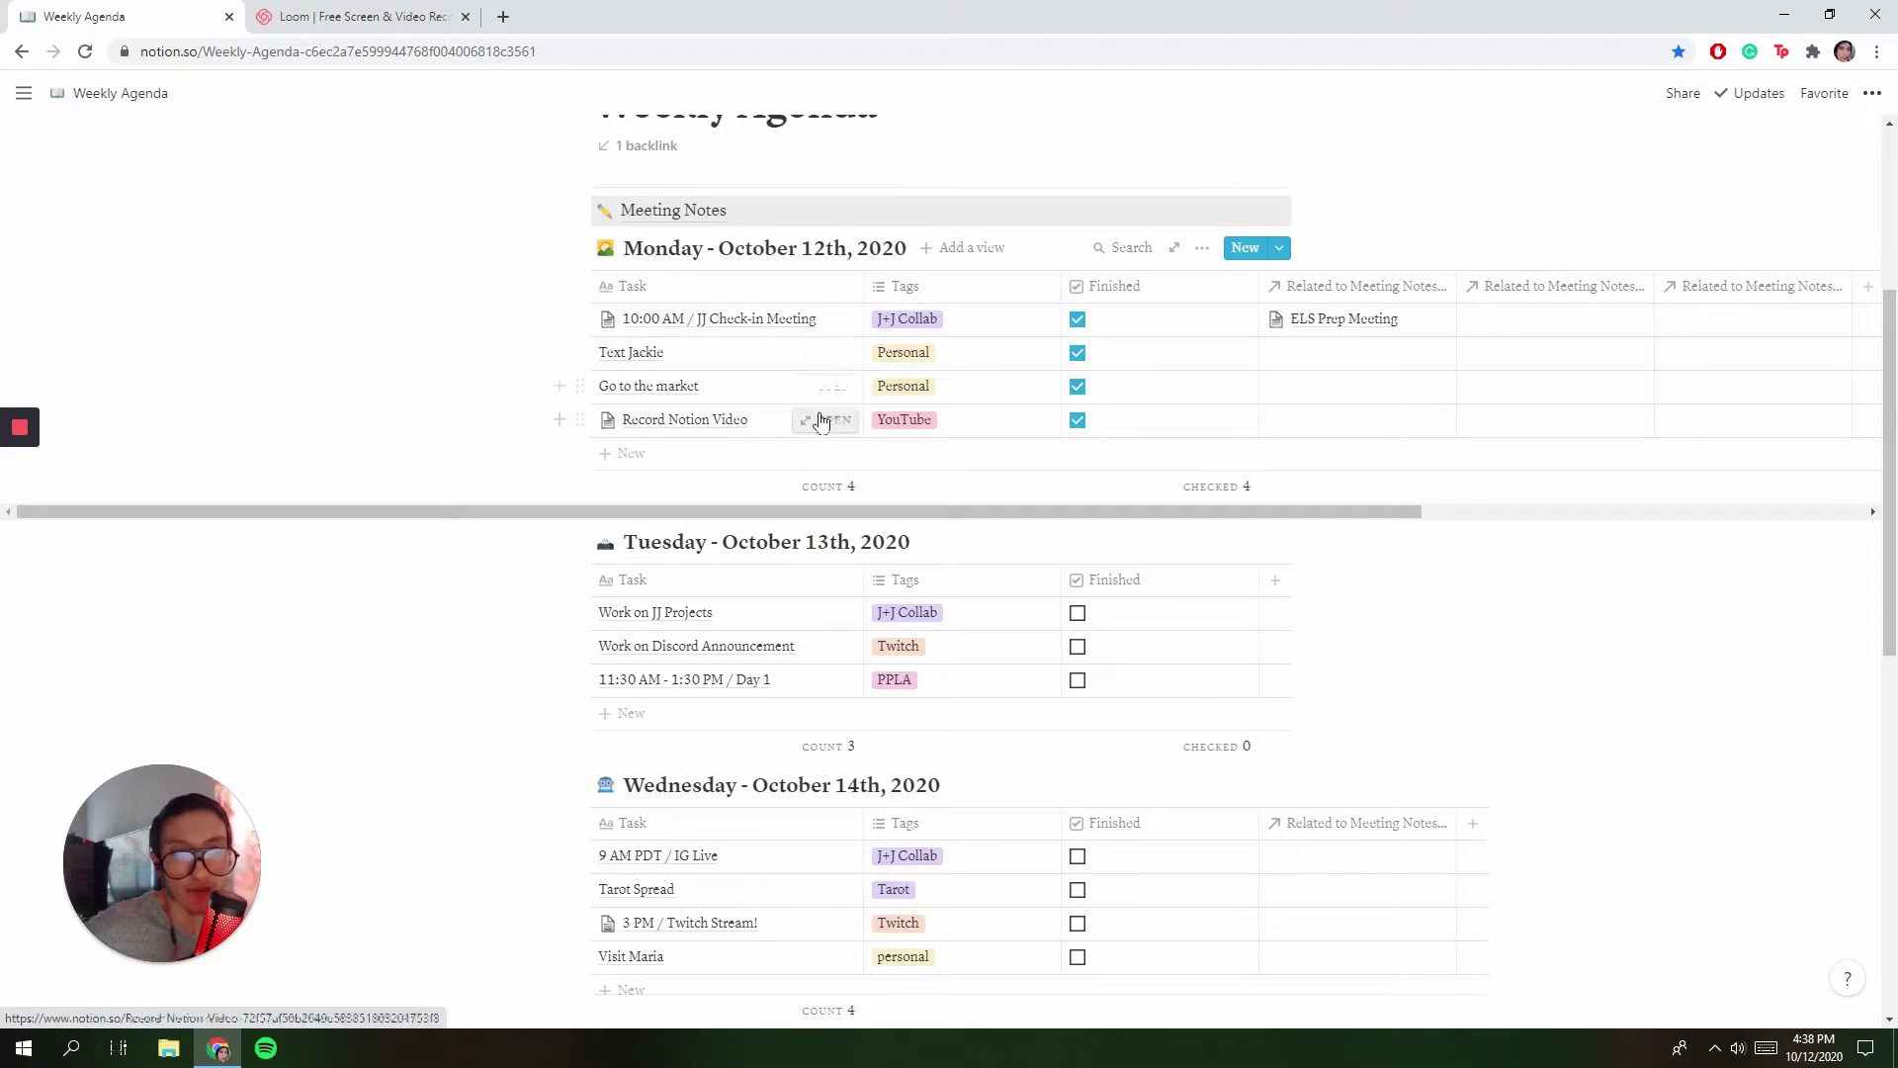
{"action": "left_click", "coordinate": [821, 423]}
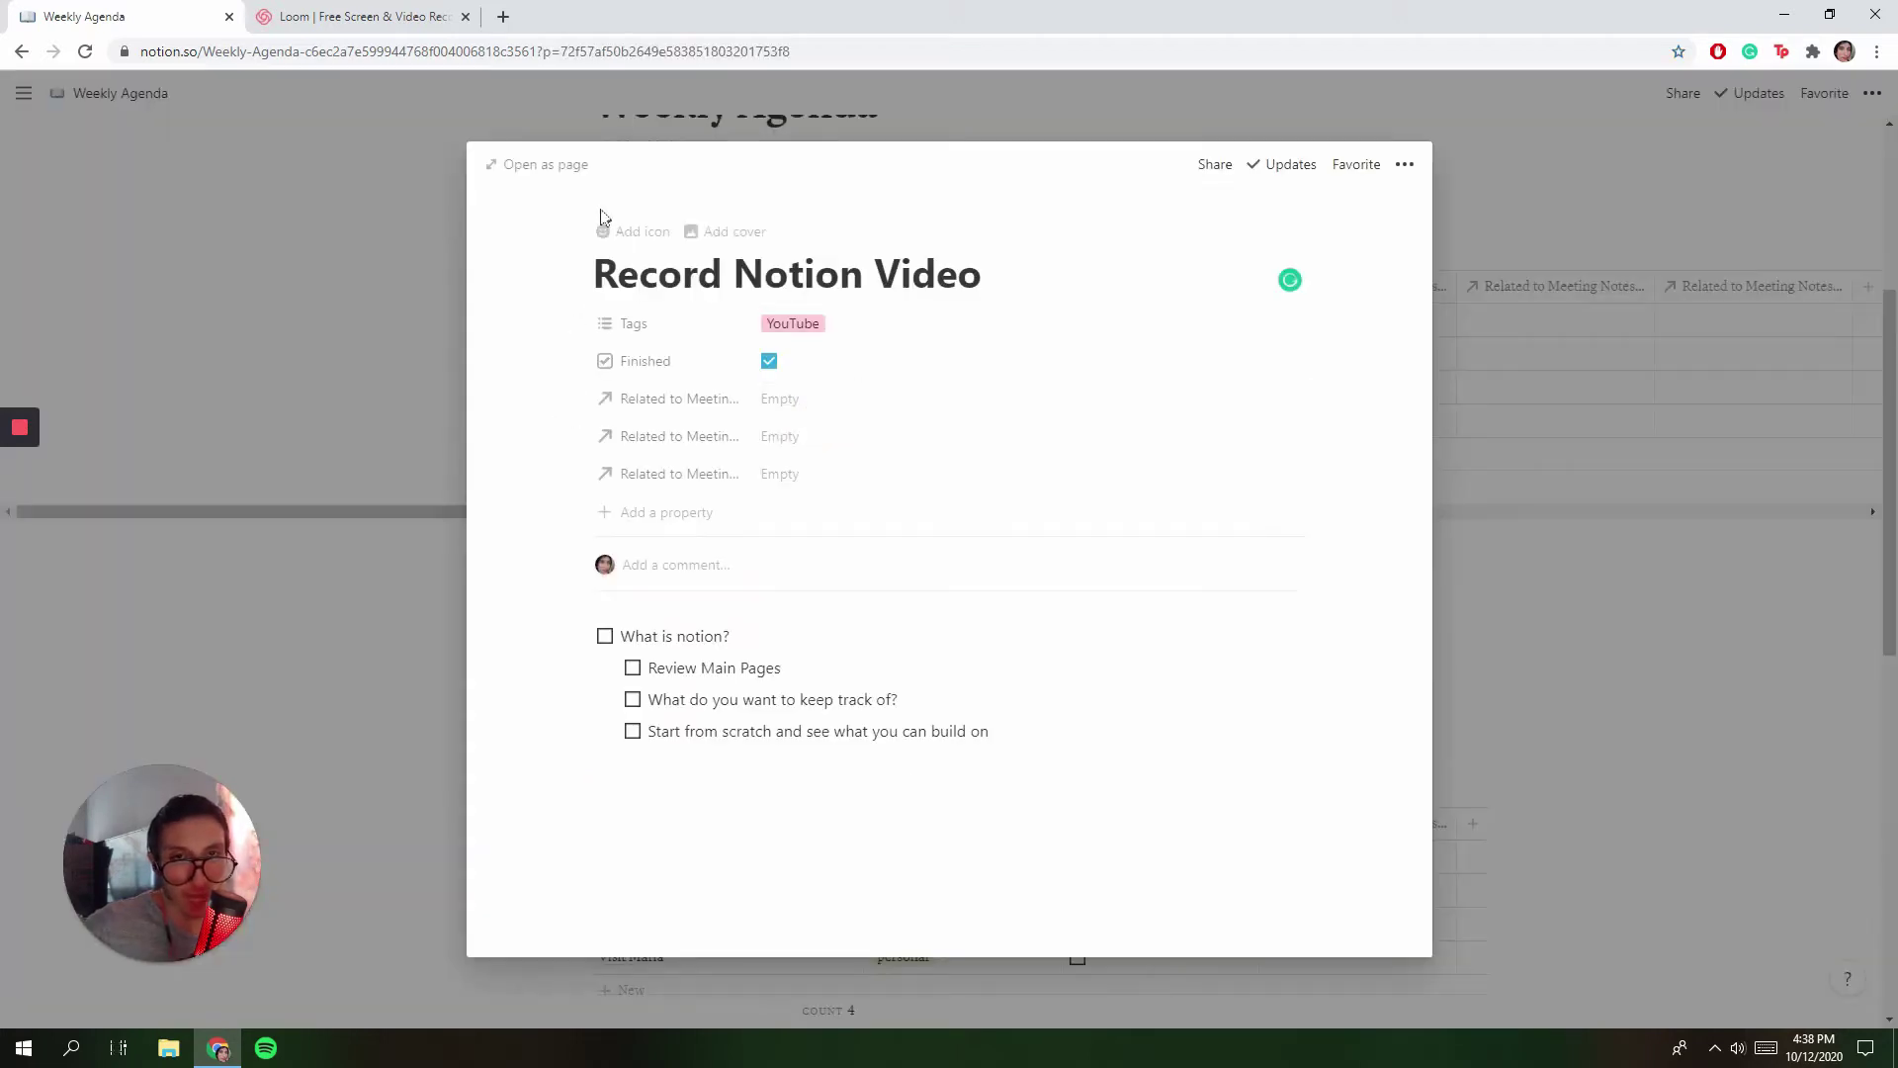
View the Record Notion Video task as a full page, then return to Weekly Agenda.
{"action": "left_click", "coordinate": [587, 164]}
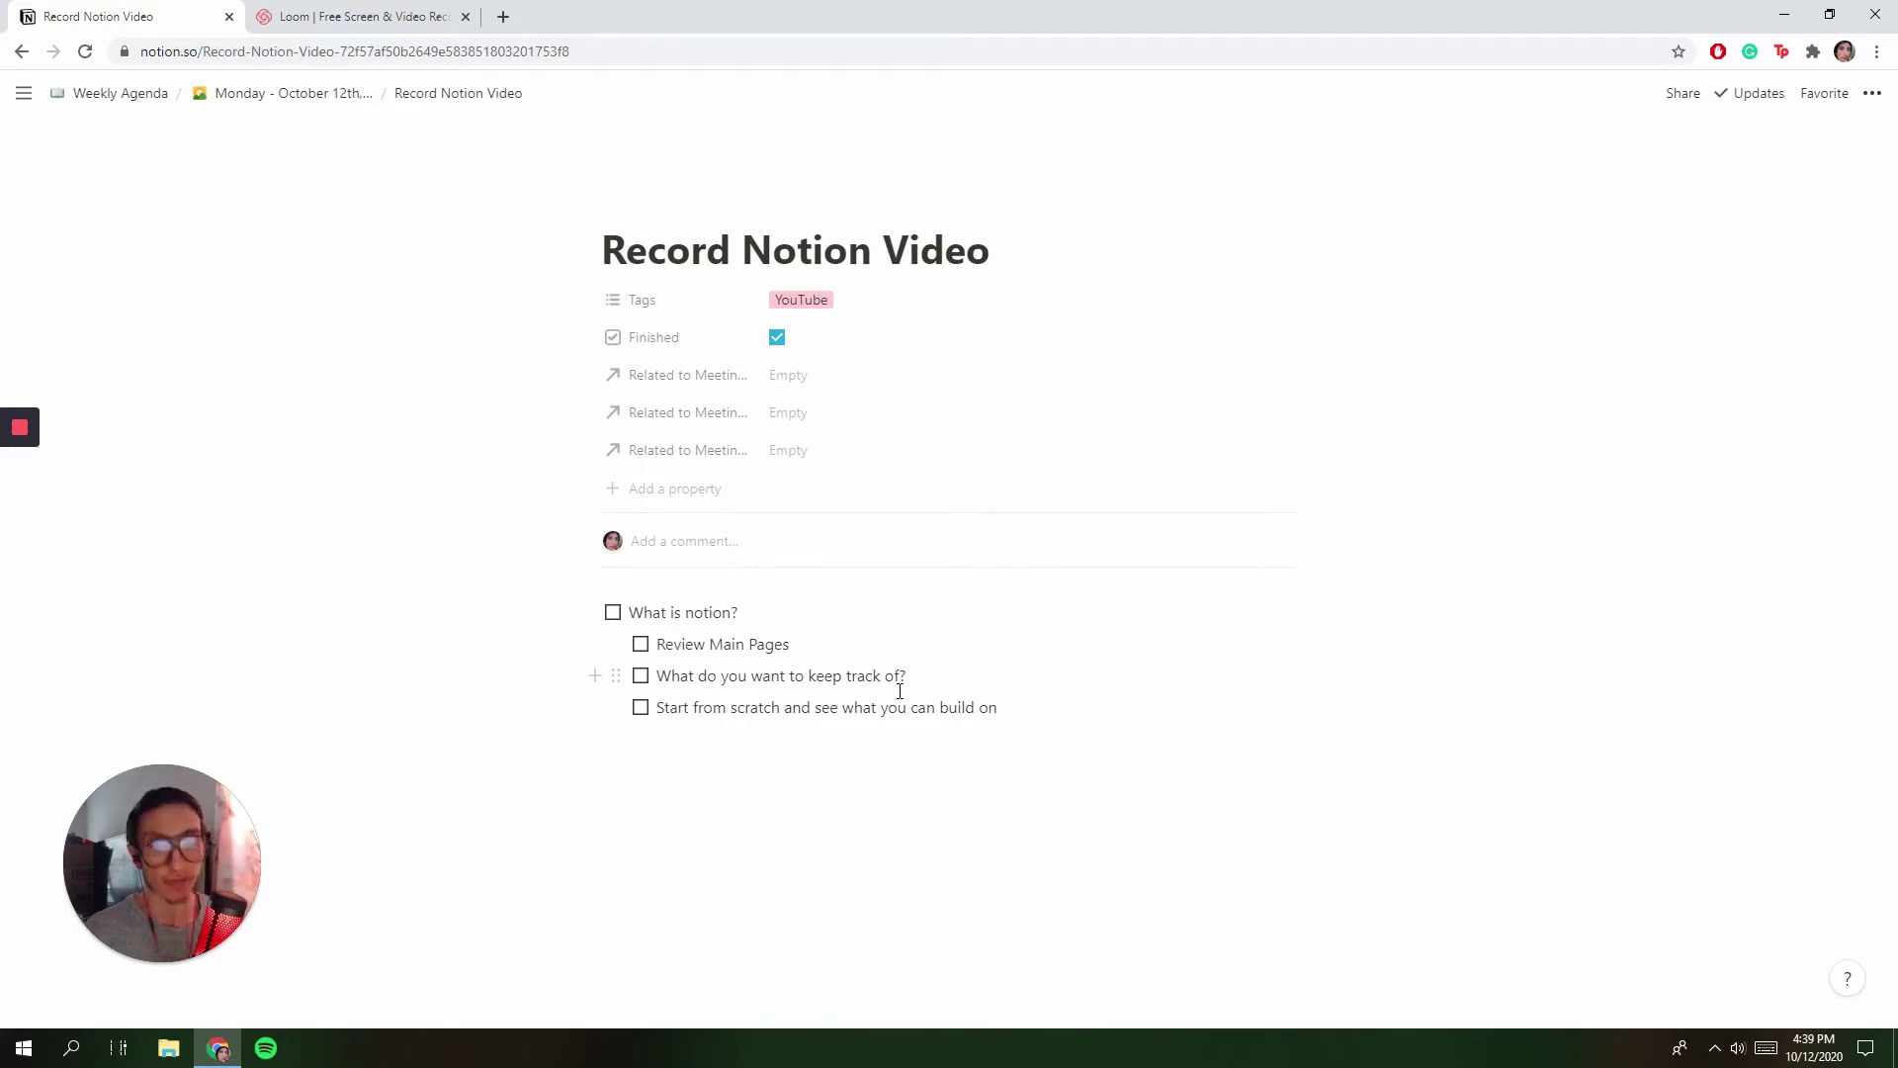
{"action": "left_click", "coordinate": [156, 95]}
Scroll down through the Weekly Agenda daily tables to Friday and back up.
{"action": "scroll", "coordinate": [910, 504], "scroll_direction": "down", "scroll_amount": 5}
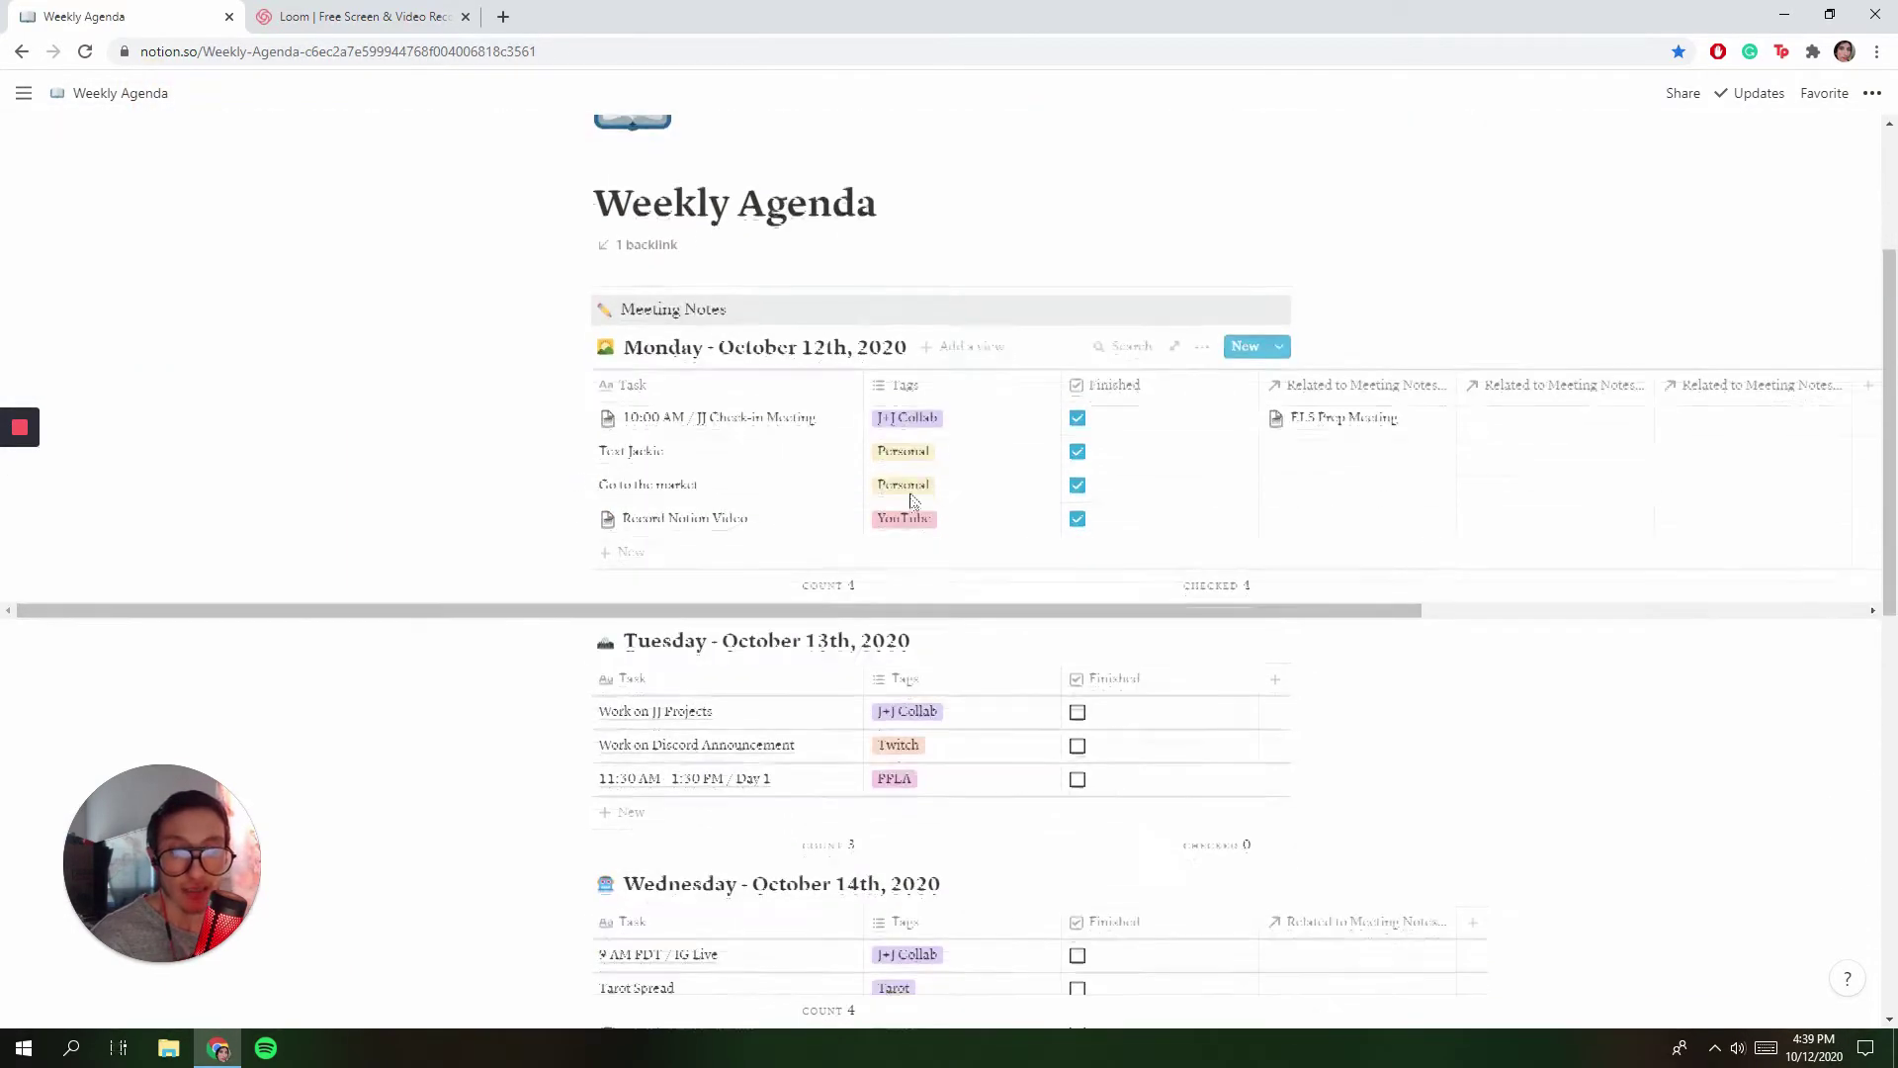
{"action": "scroll", "coordinate": [850, 268], "scroll_direction": "down", "scroll_amount": 3}
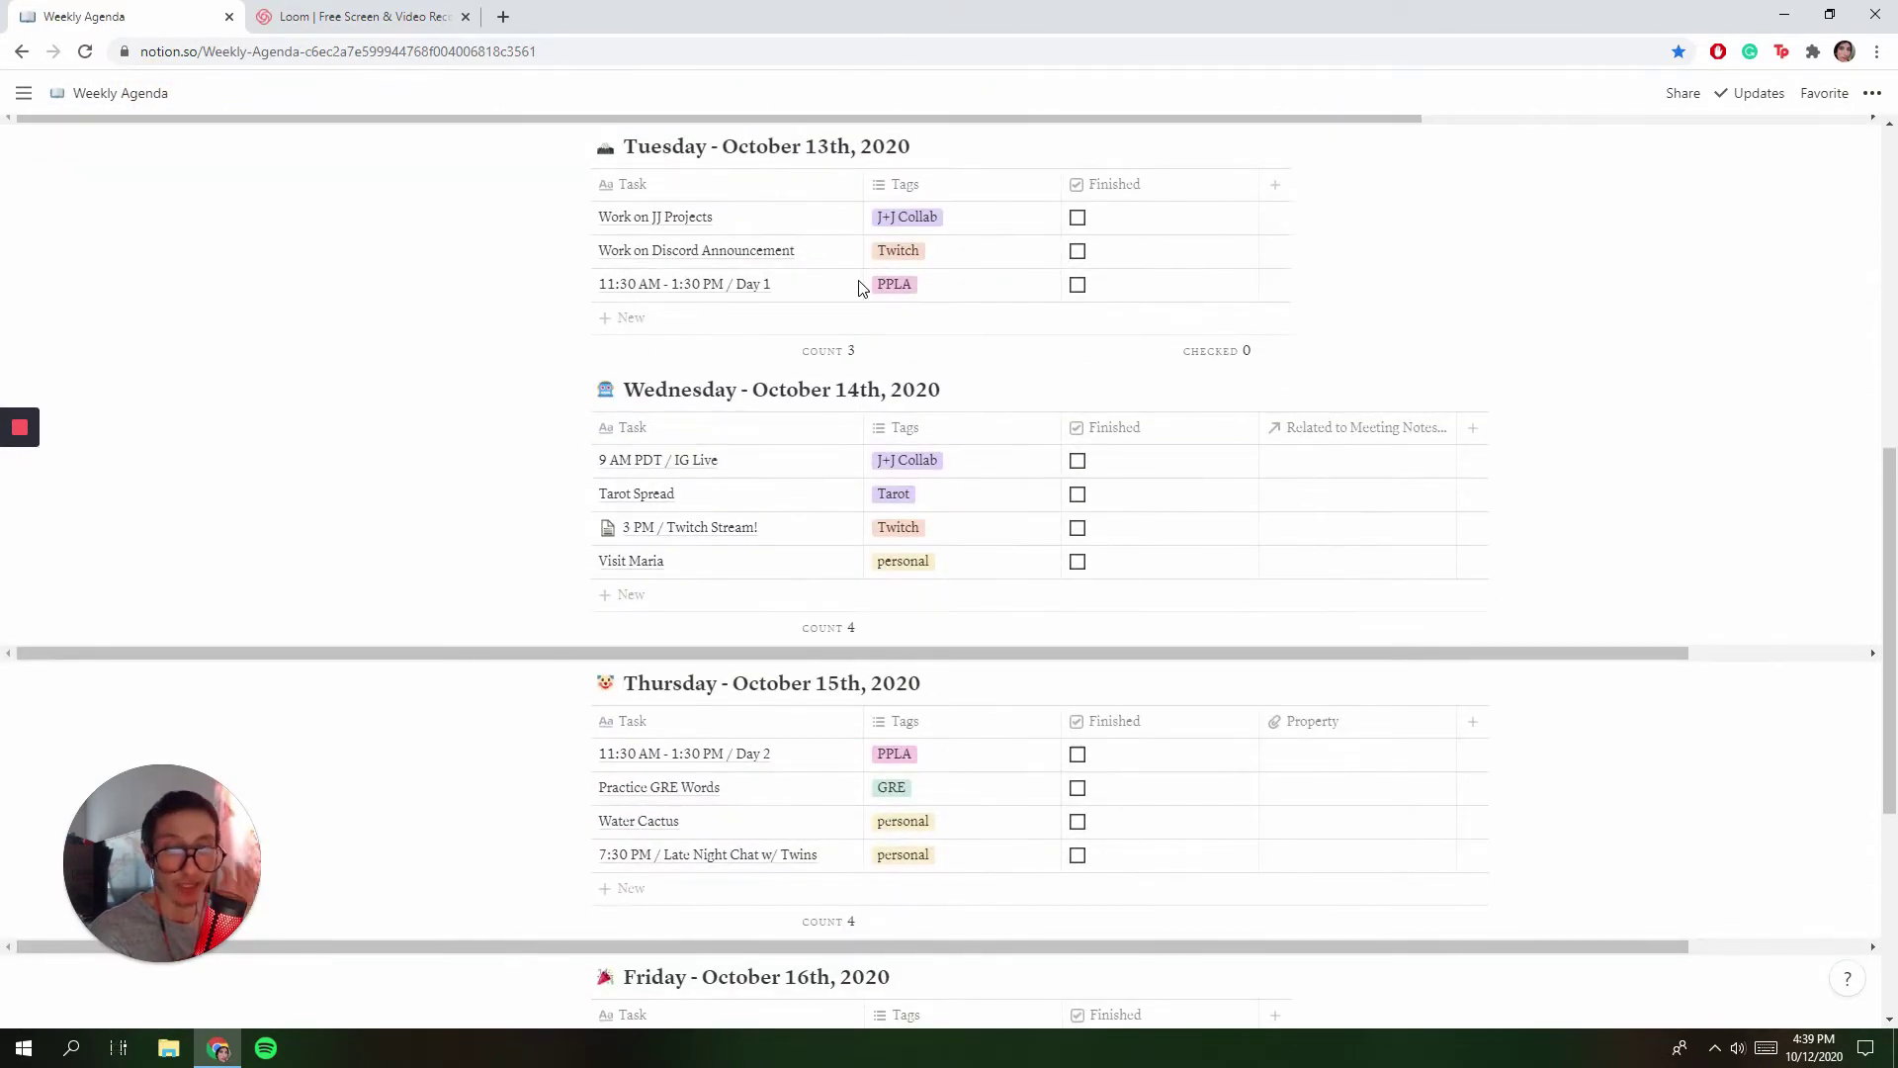
{"action": "scroll", "coordinate": [852, 287], "scroll_direction": "down", "scroll_amount": 5}
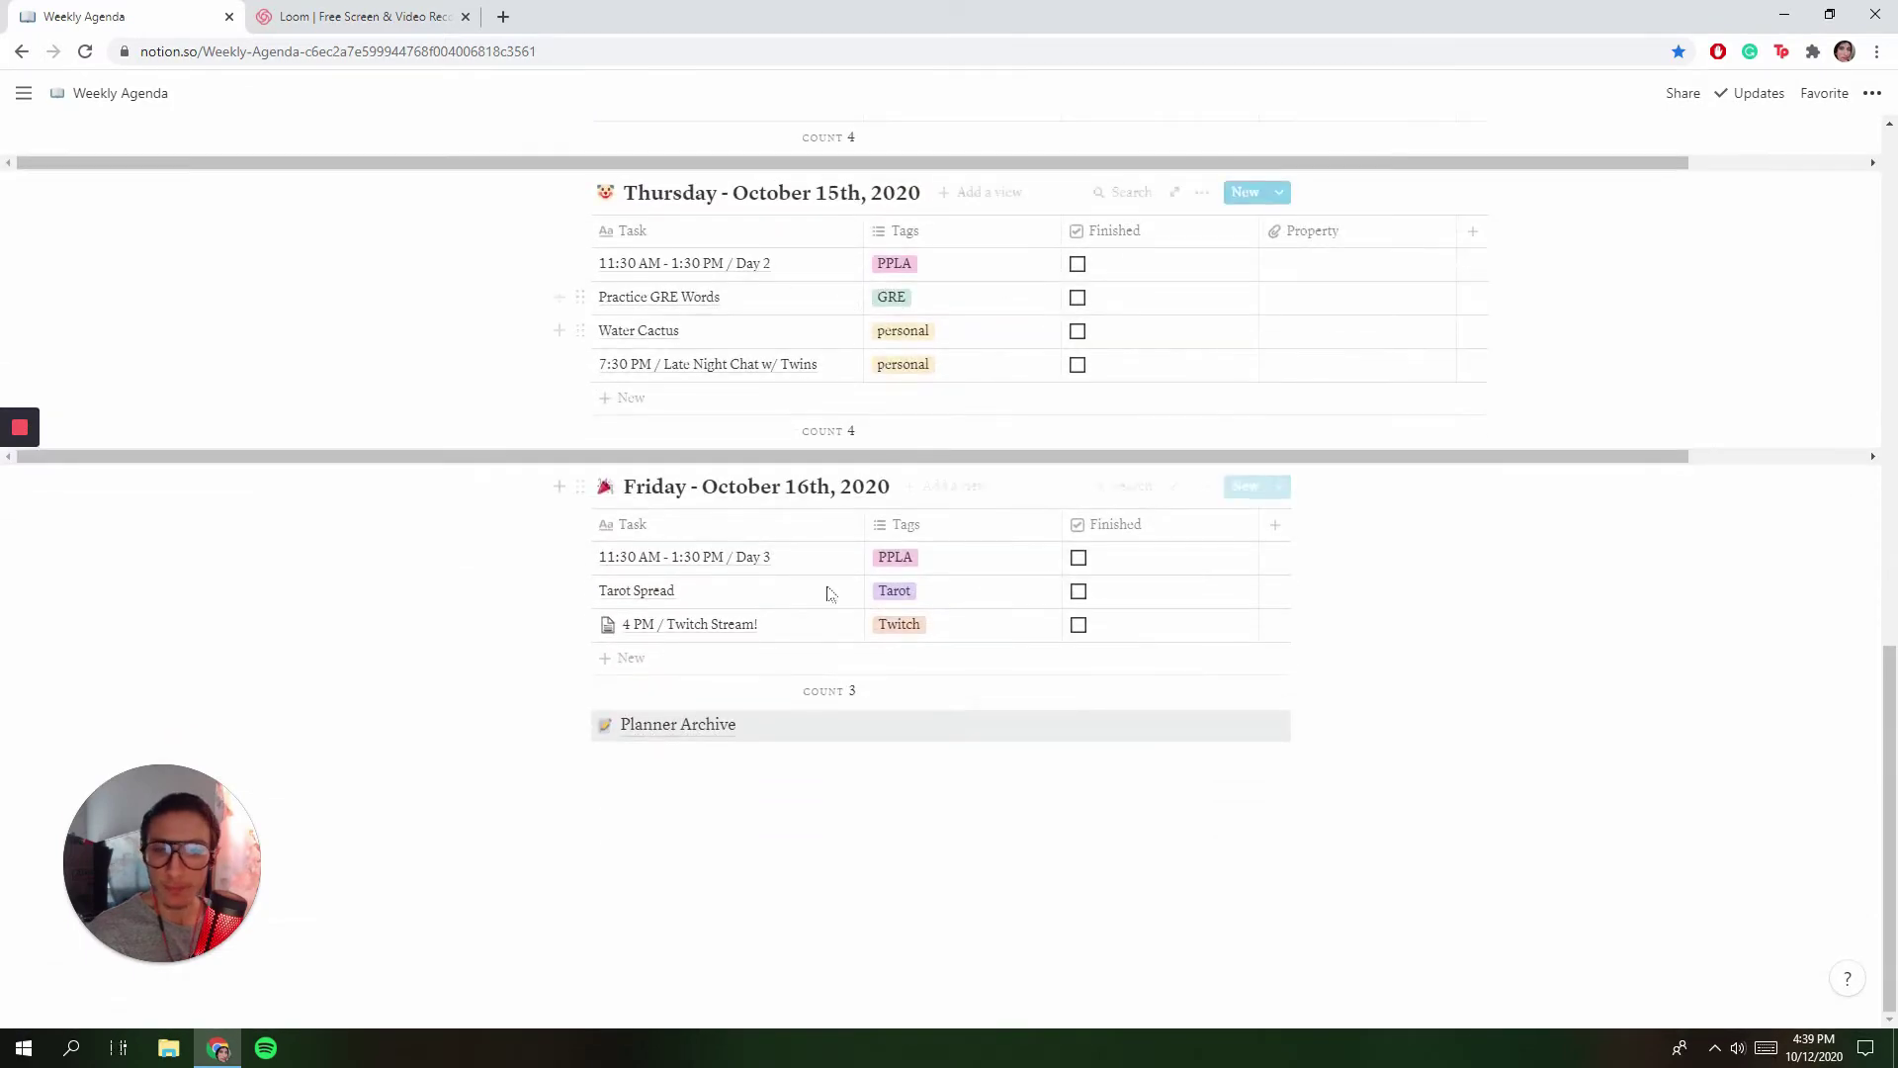
{"action": "scroll", "coordinate": [809, 594], "scroll_direction": "up", "scroll_amount": 15}
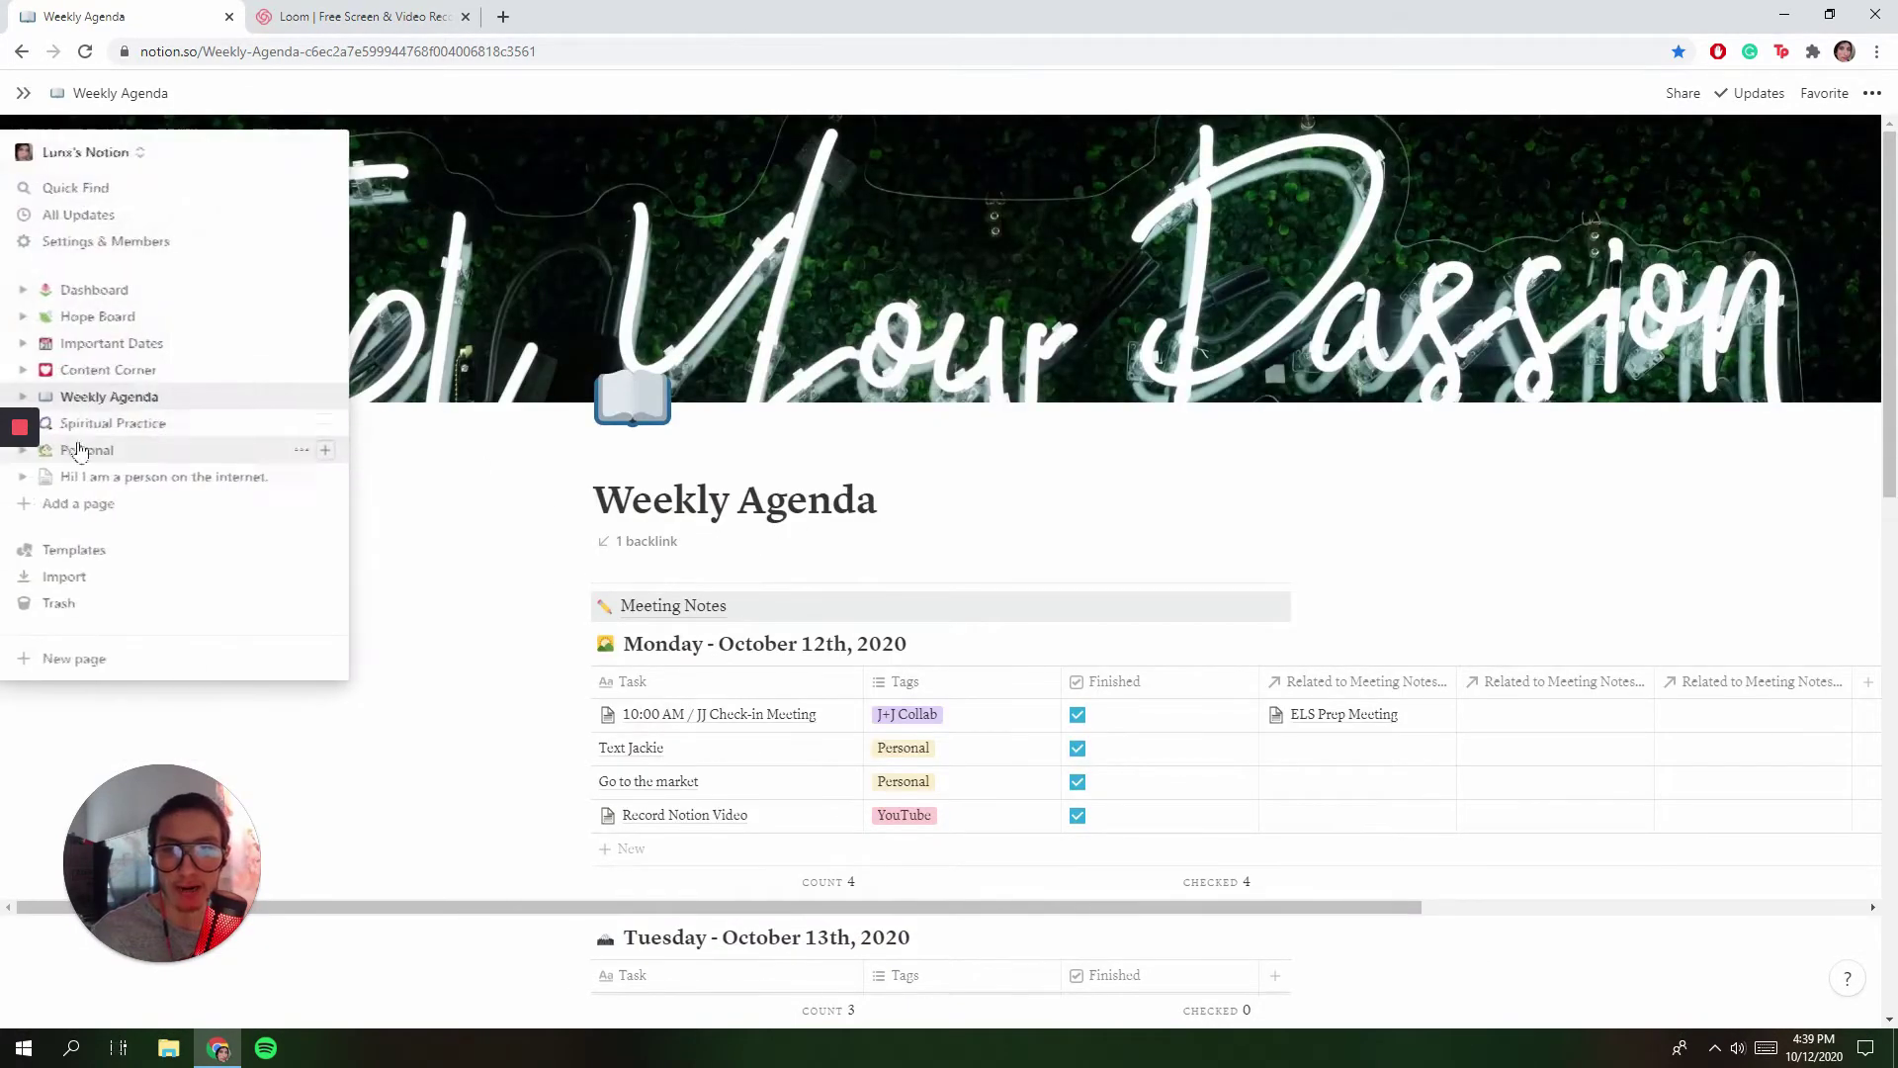
Expand Weekly Agenda's subpages in the sidebar and open Planner Archive.
{"action": "left_click", "coordinate": [49, 408]}
{"action": "left_click", "coordinate": [23, 396]}
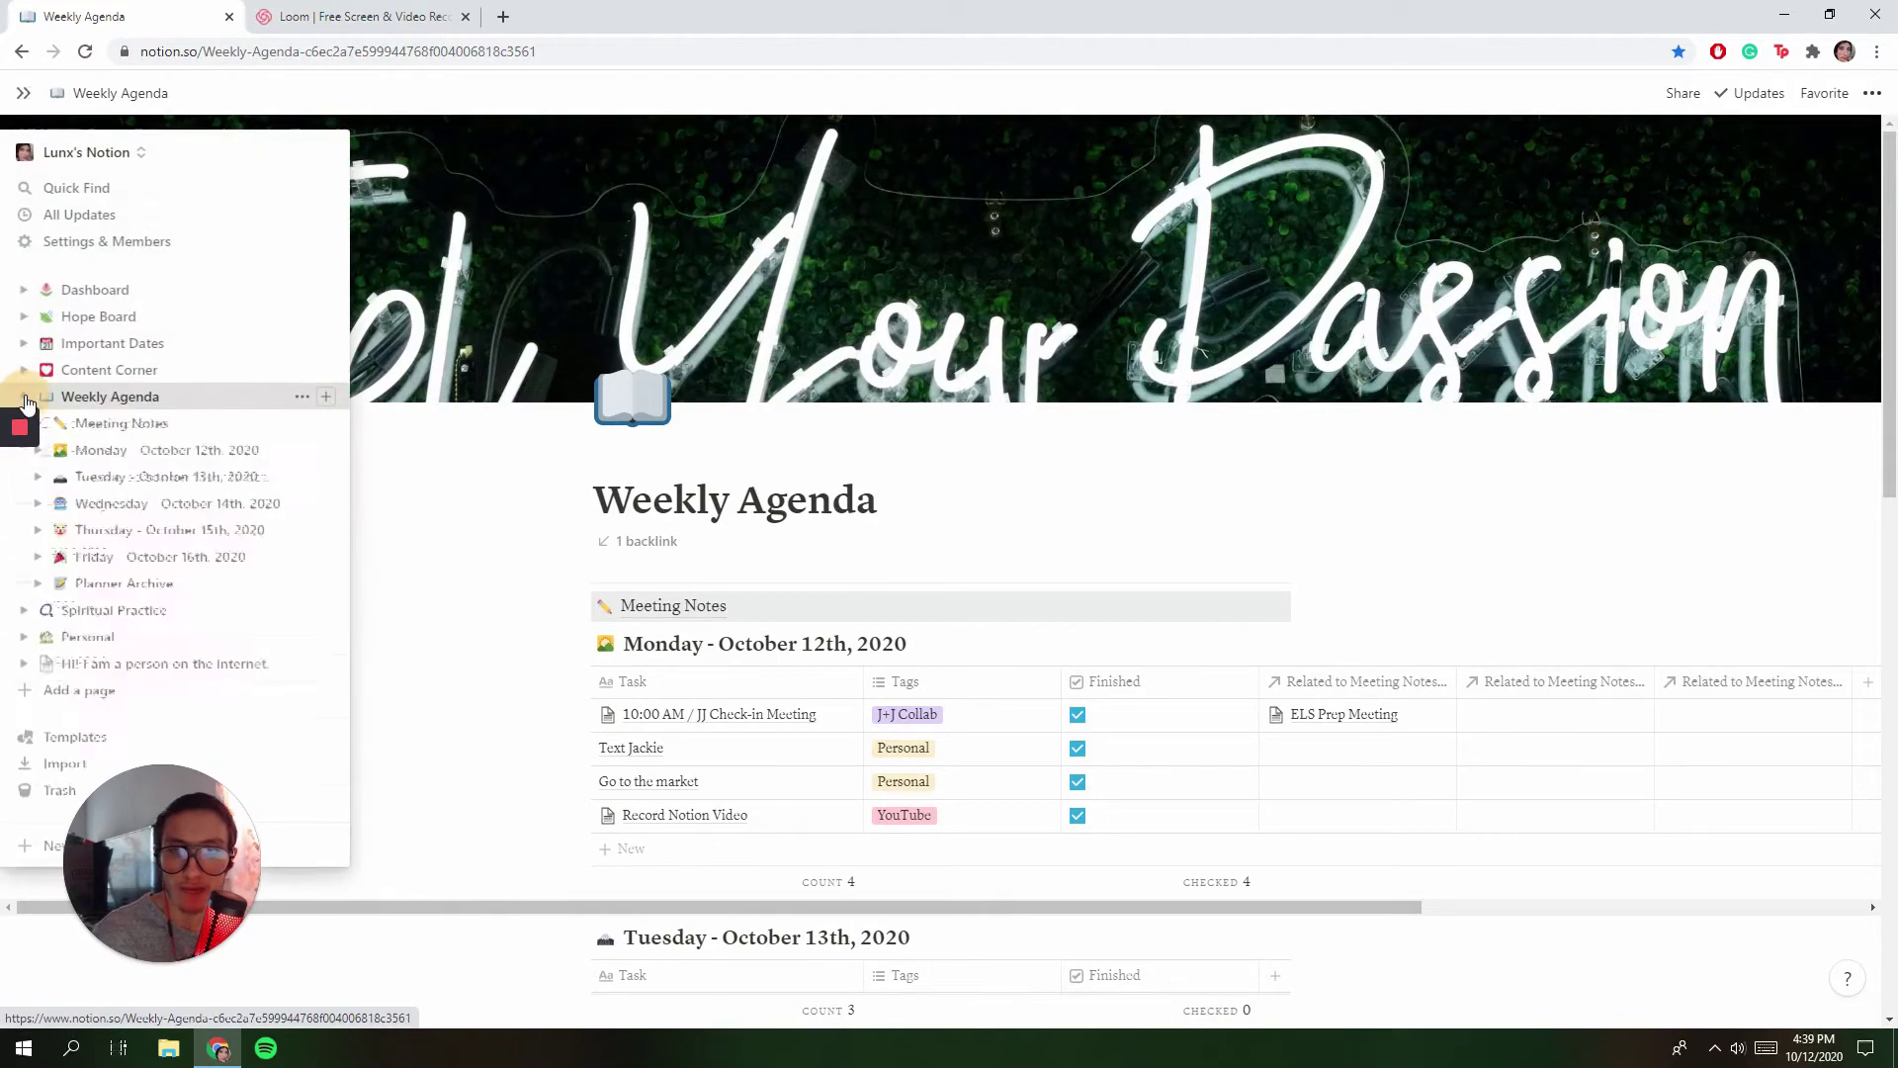
{"action": "mouse_move", "coordinate": [106, 411]}
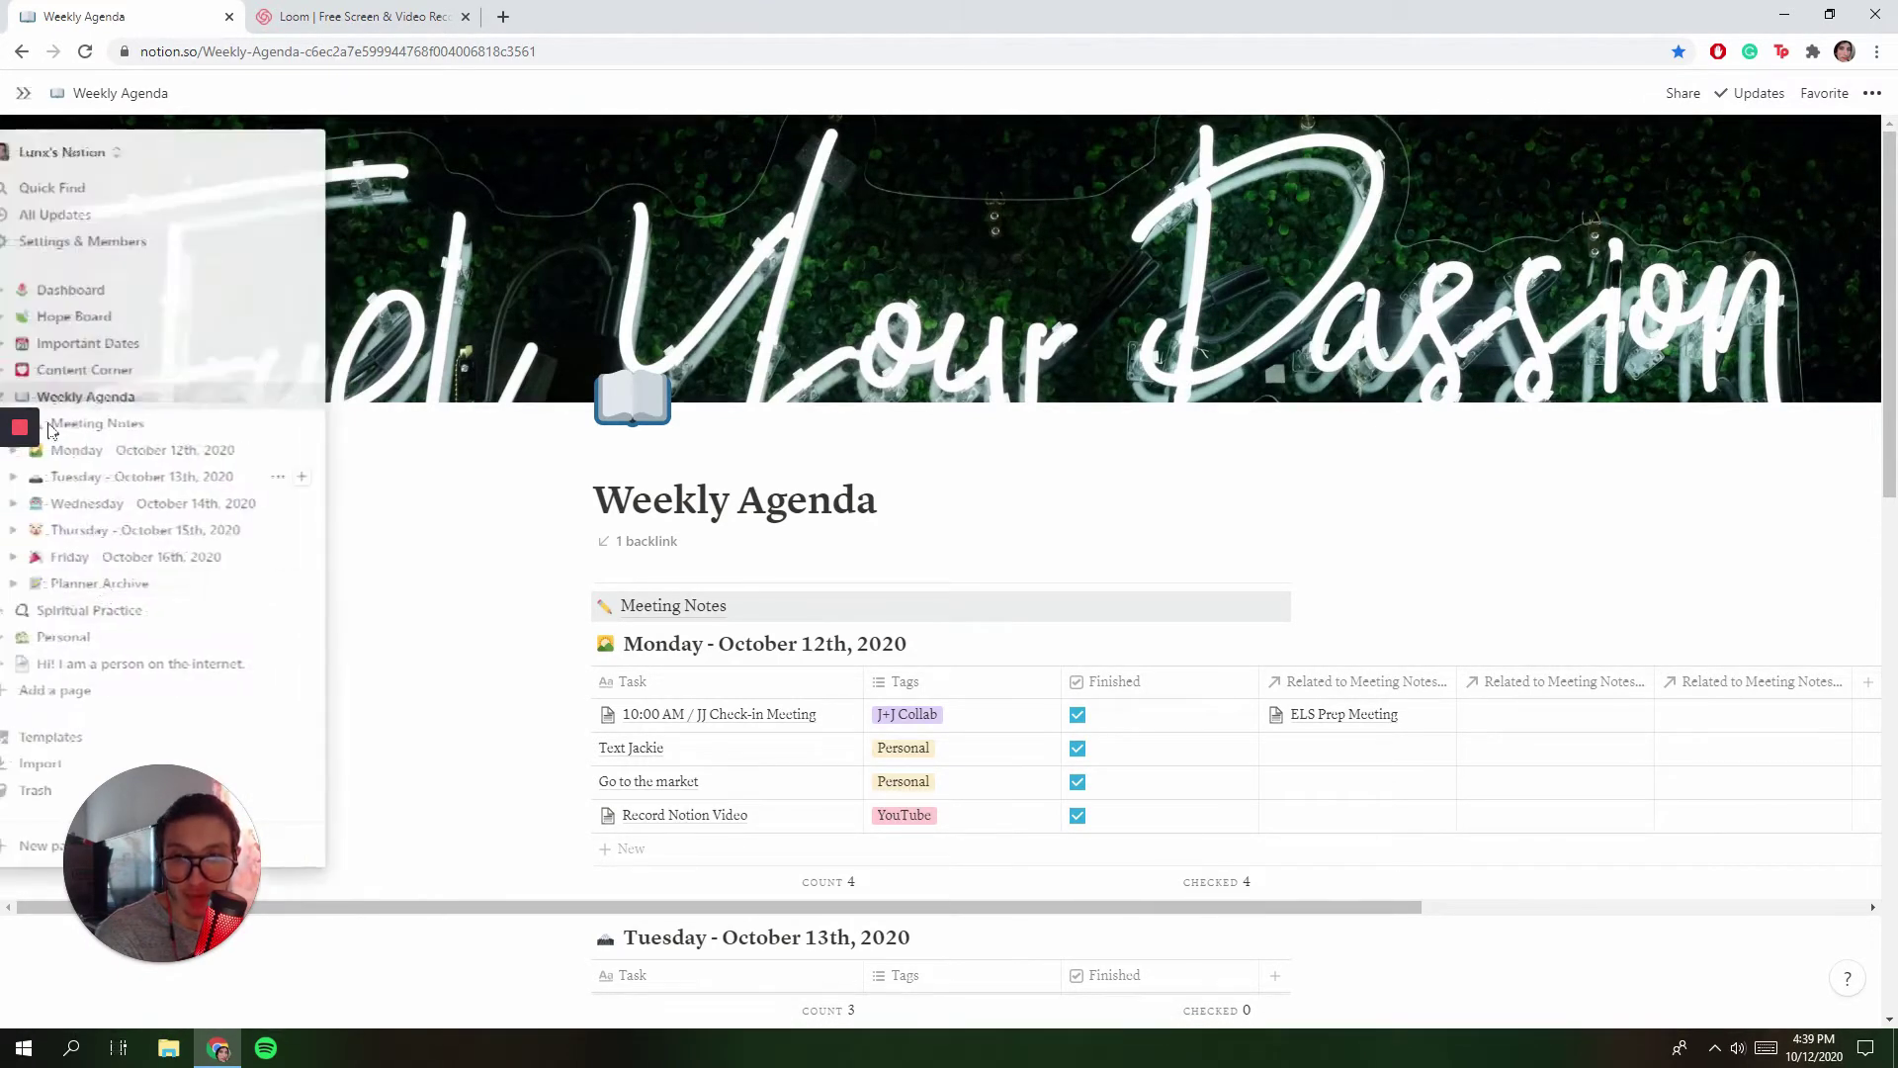
{"action": "left_click", "coordinate": [109, 583]}
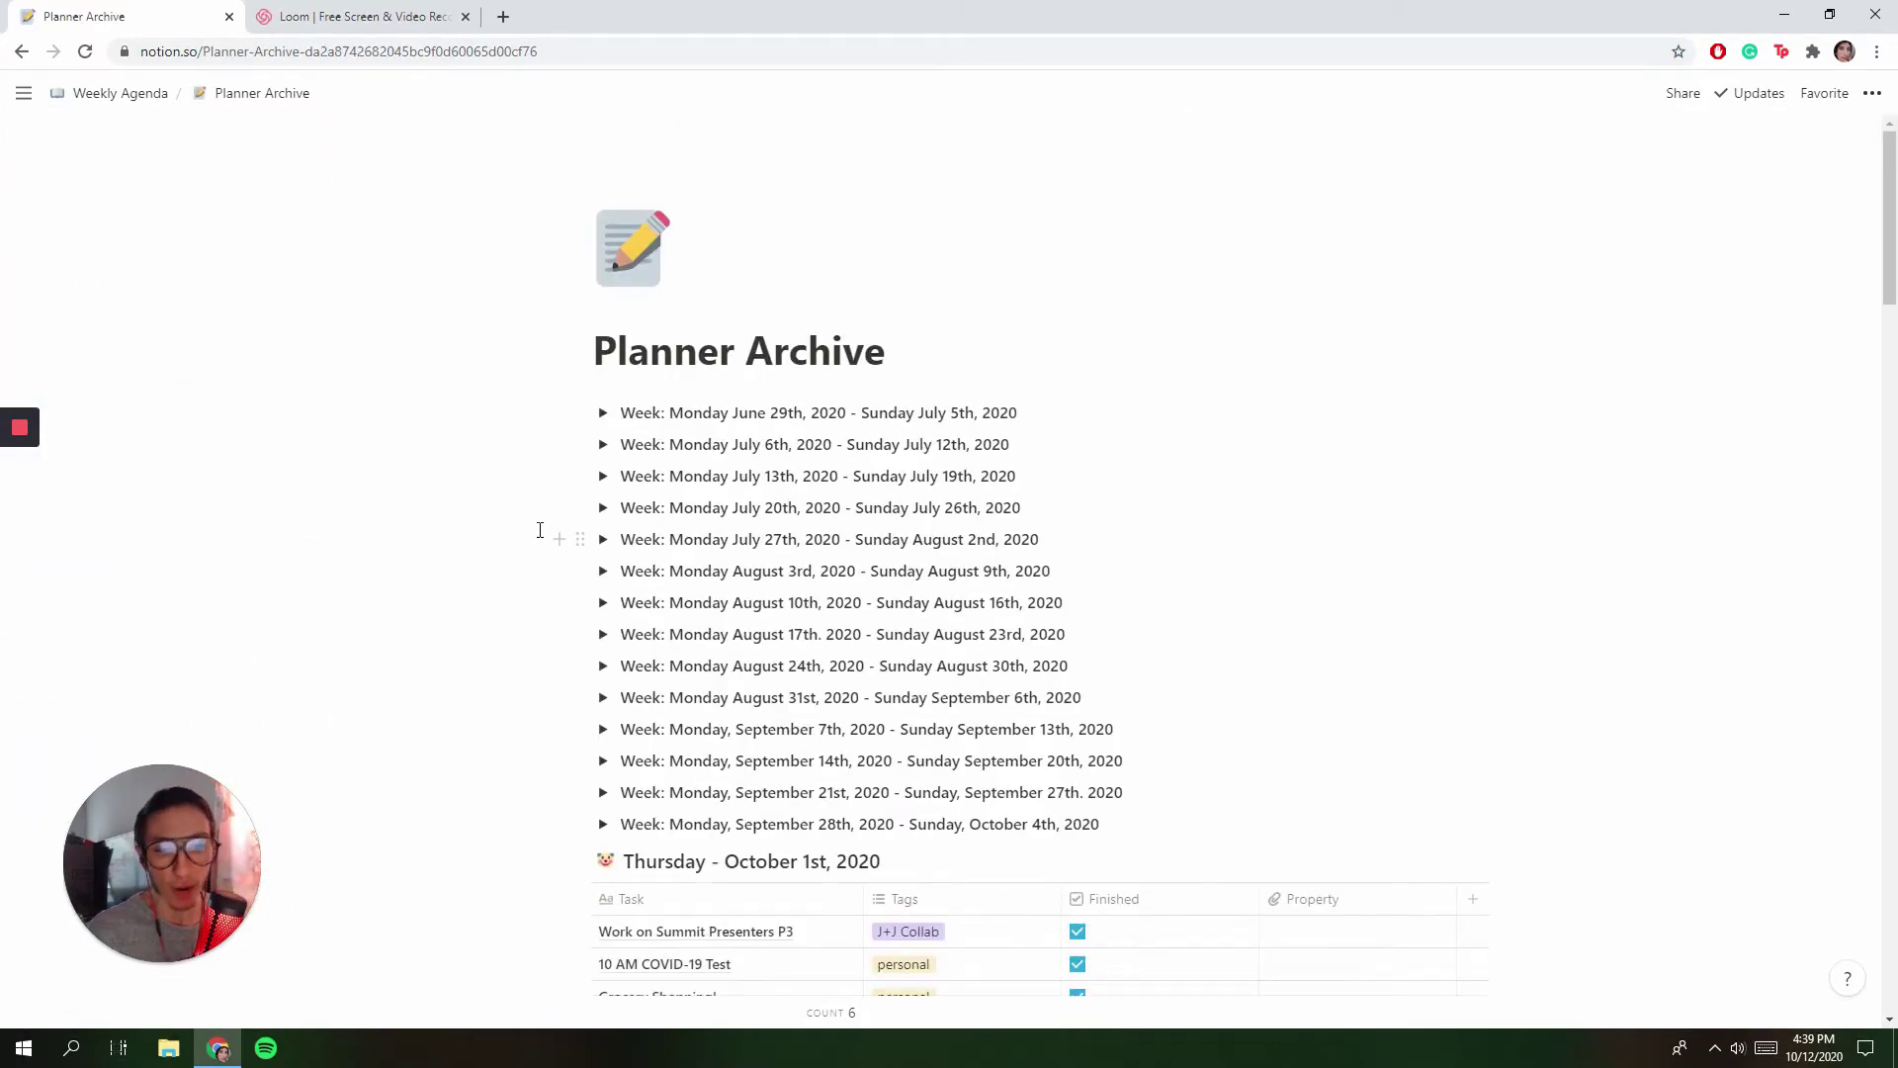
Nest the Thursday October 1st table inside the September 28th–October 4th week toggle.
{"action": "scroll", "coordinate": [554, 574], "scroll_direction": "down", "scroll_amount": 2}
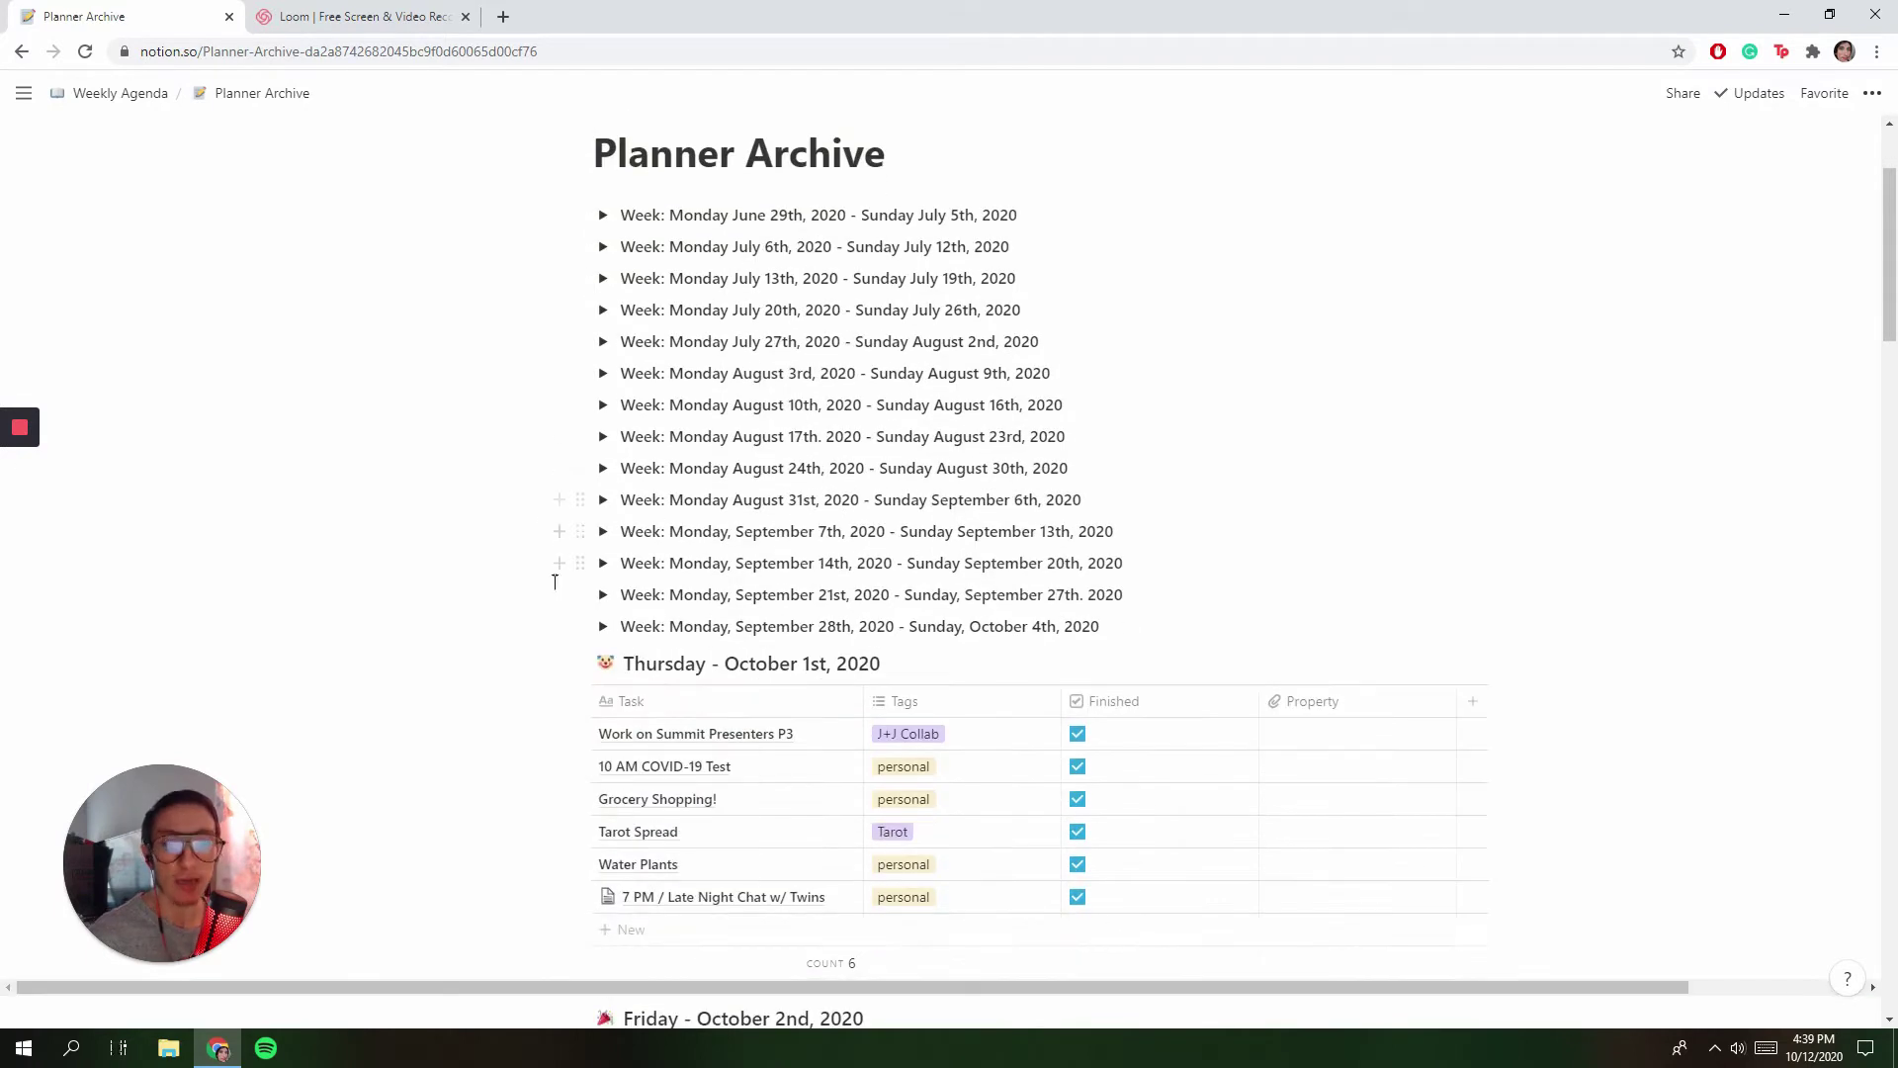
{"action": "left_click_drag", "start_coordinate": [590, 658], "coordinate": [628, 624]}
{"action": "scroll", "coordinate": [639, 647], "scroll_direction": "down", "scroll_amount": 2}
{"action": "scroll", "coordinate": [640, 648], "scroll_direction": "up", "scroll_amount": 4}
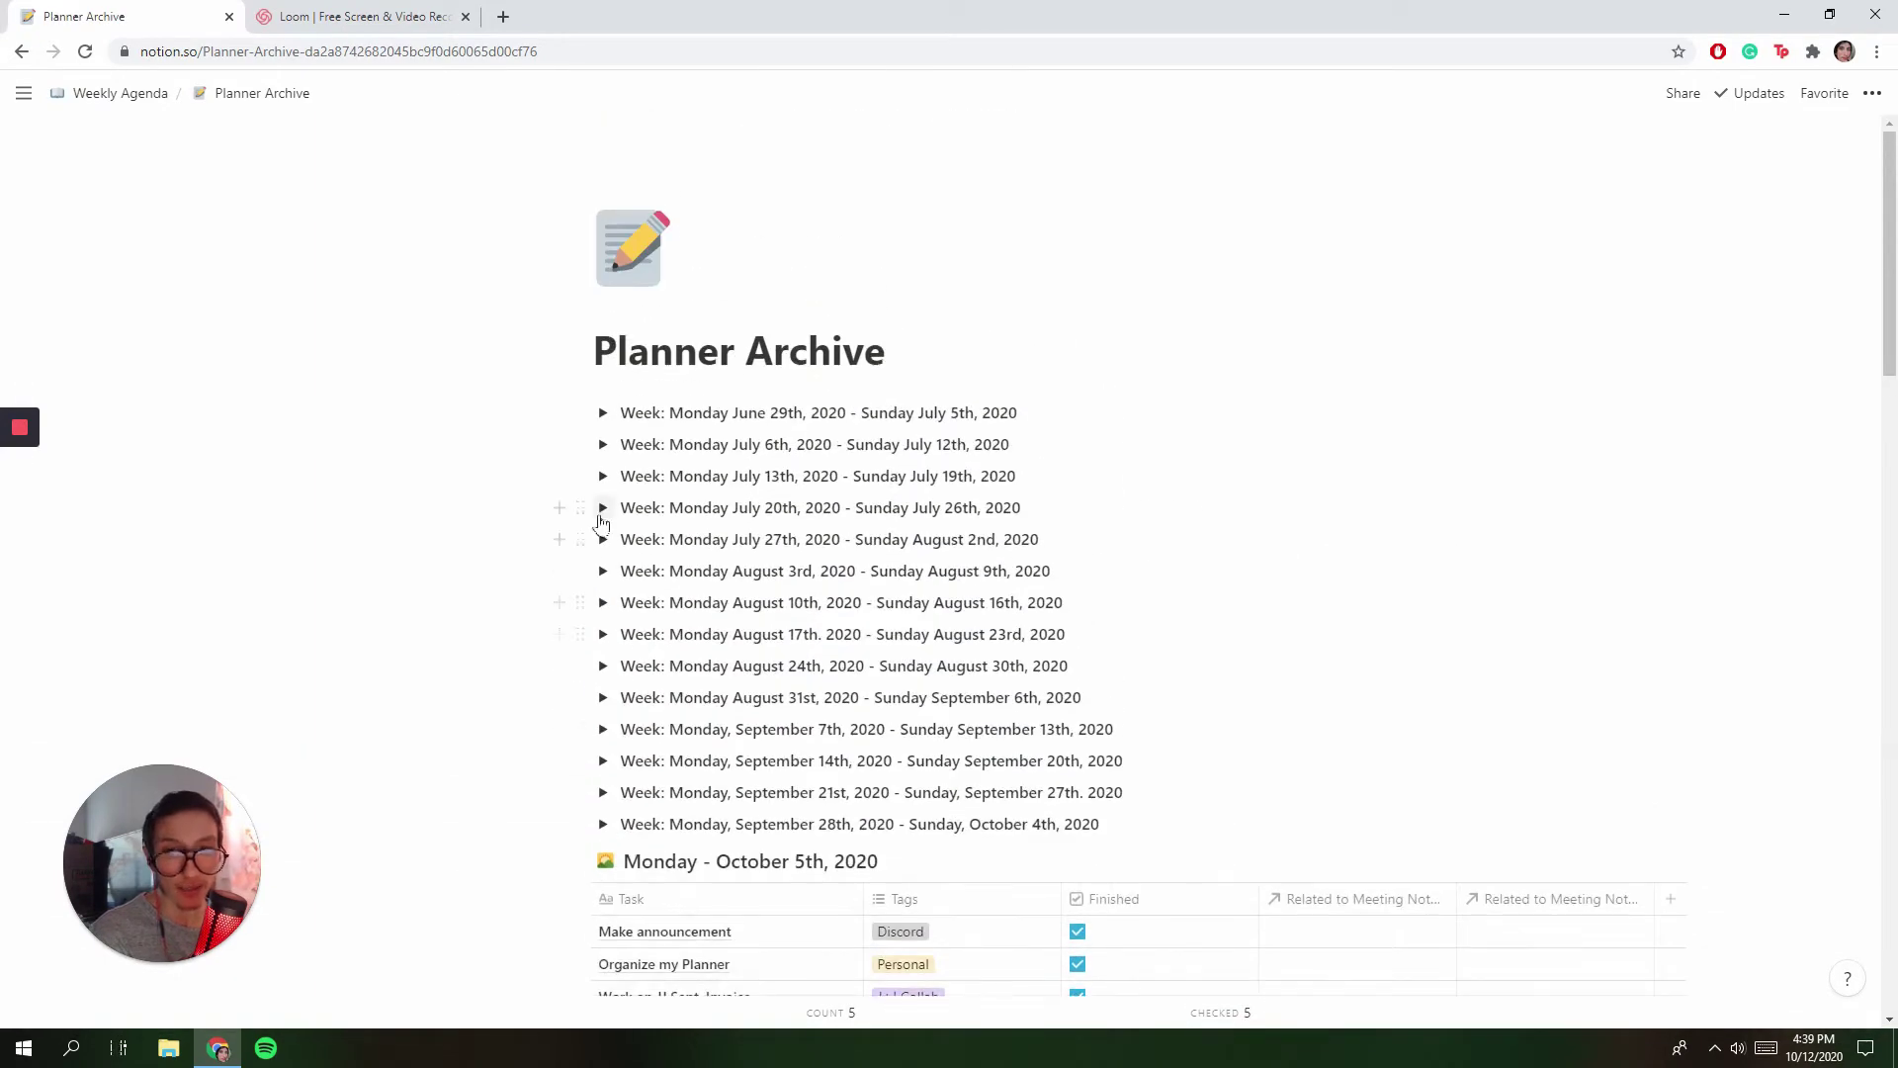
Expand the June 29th week to review its days, then collapse it again.
{"action": "left_click", "coordinate": [603, 413]}
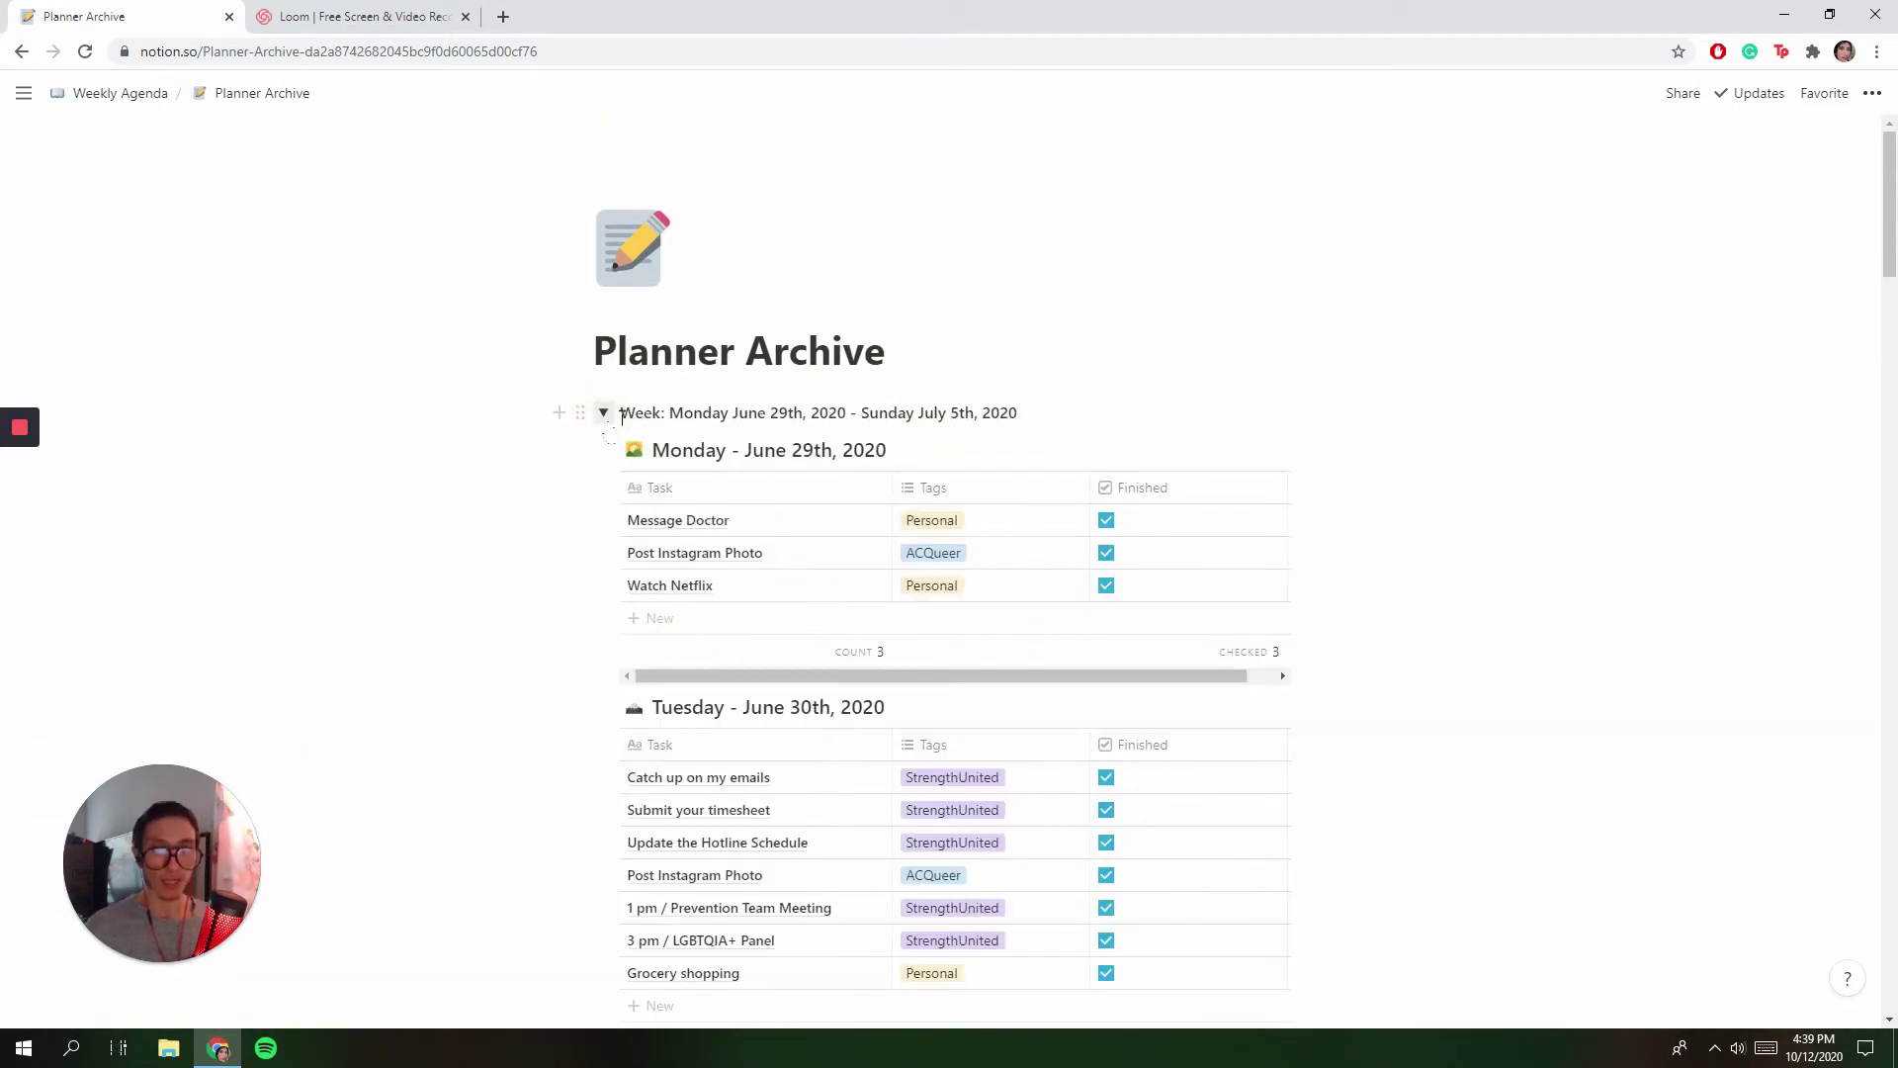
{"action": "scroll", "coordinate": [749, 487], "scroll_direction": "down", "scroll_amount": 1}
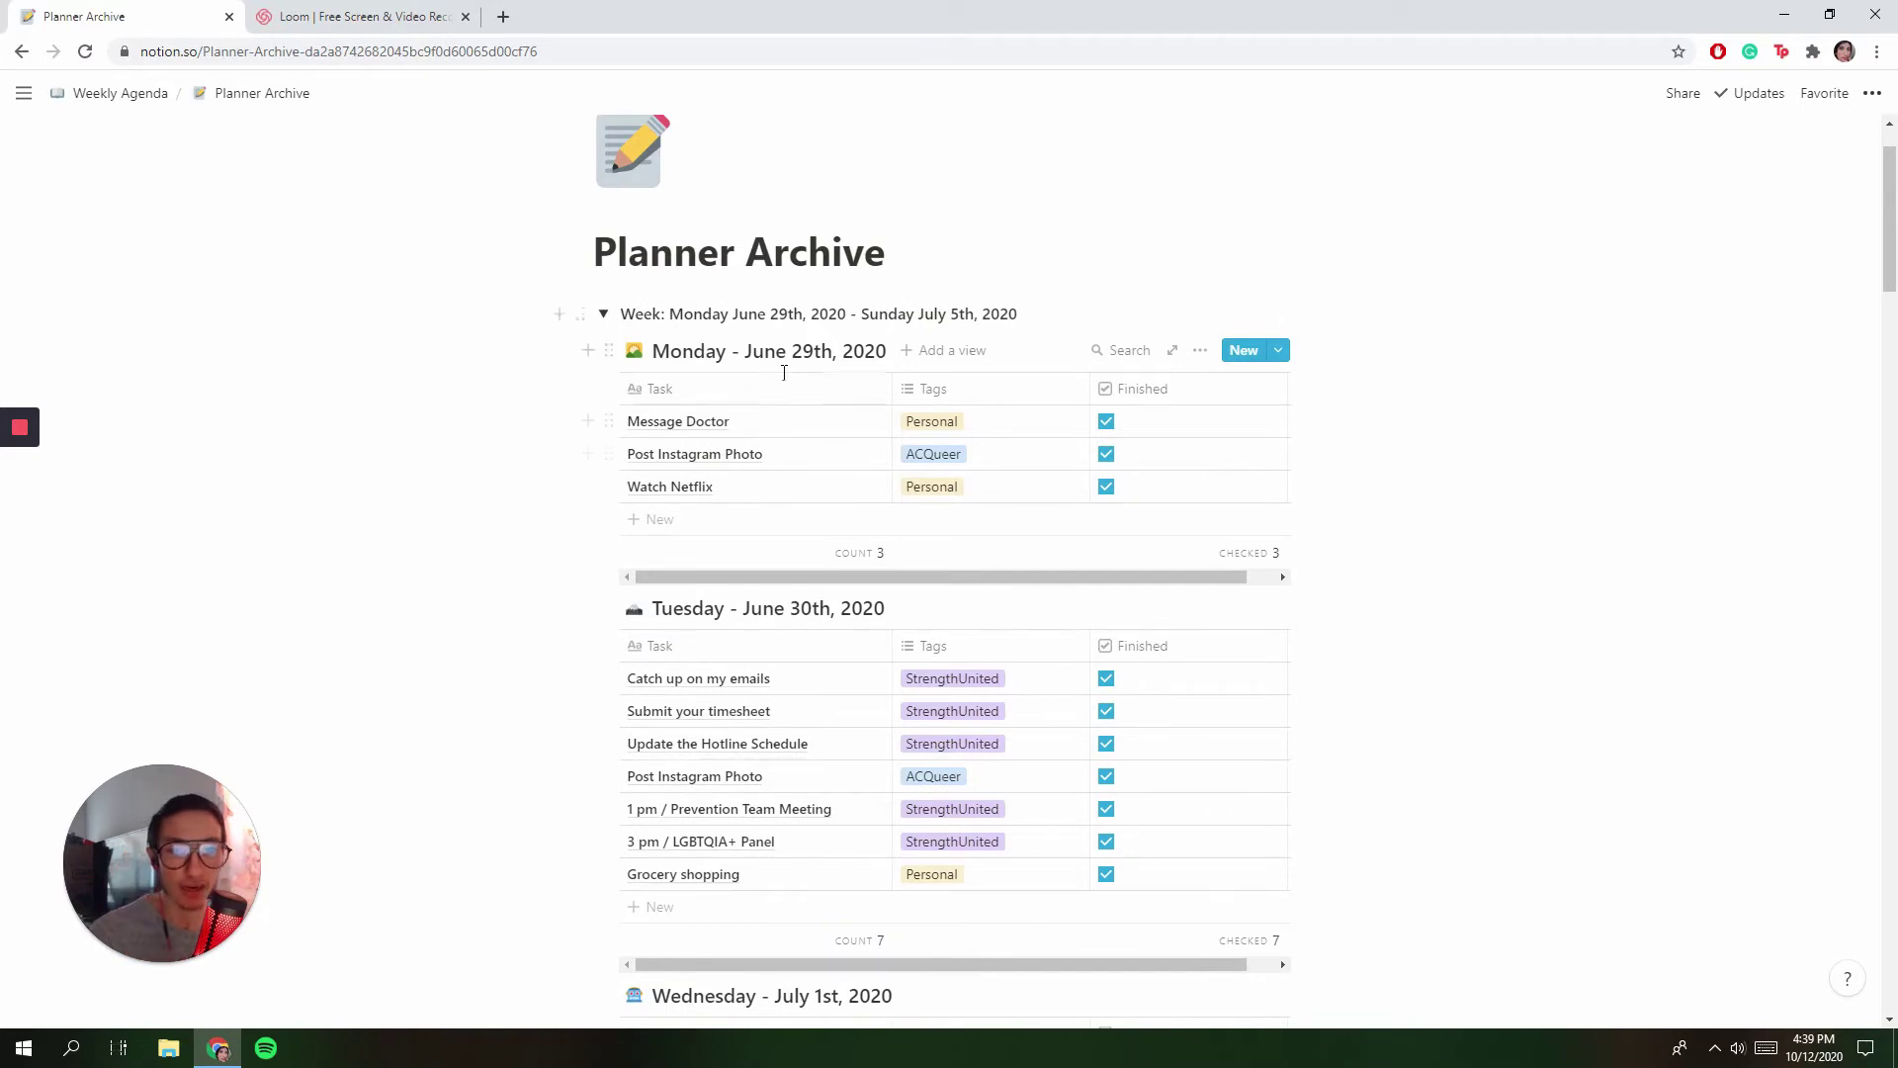
{"action": "scroll", "coordinate": [801, 395], "scroll_direction": "down", "scroll_amount": 5}
{"action": "scroll", "coordinate": [805, 419], "scroll_direction": "up", "scroll_amount": 6}
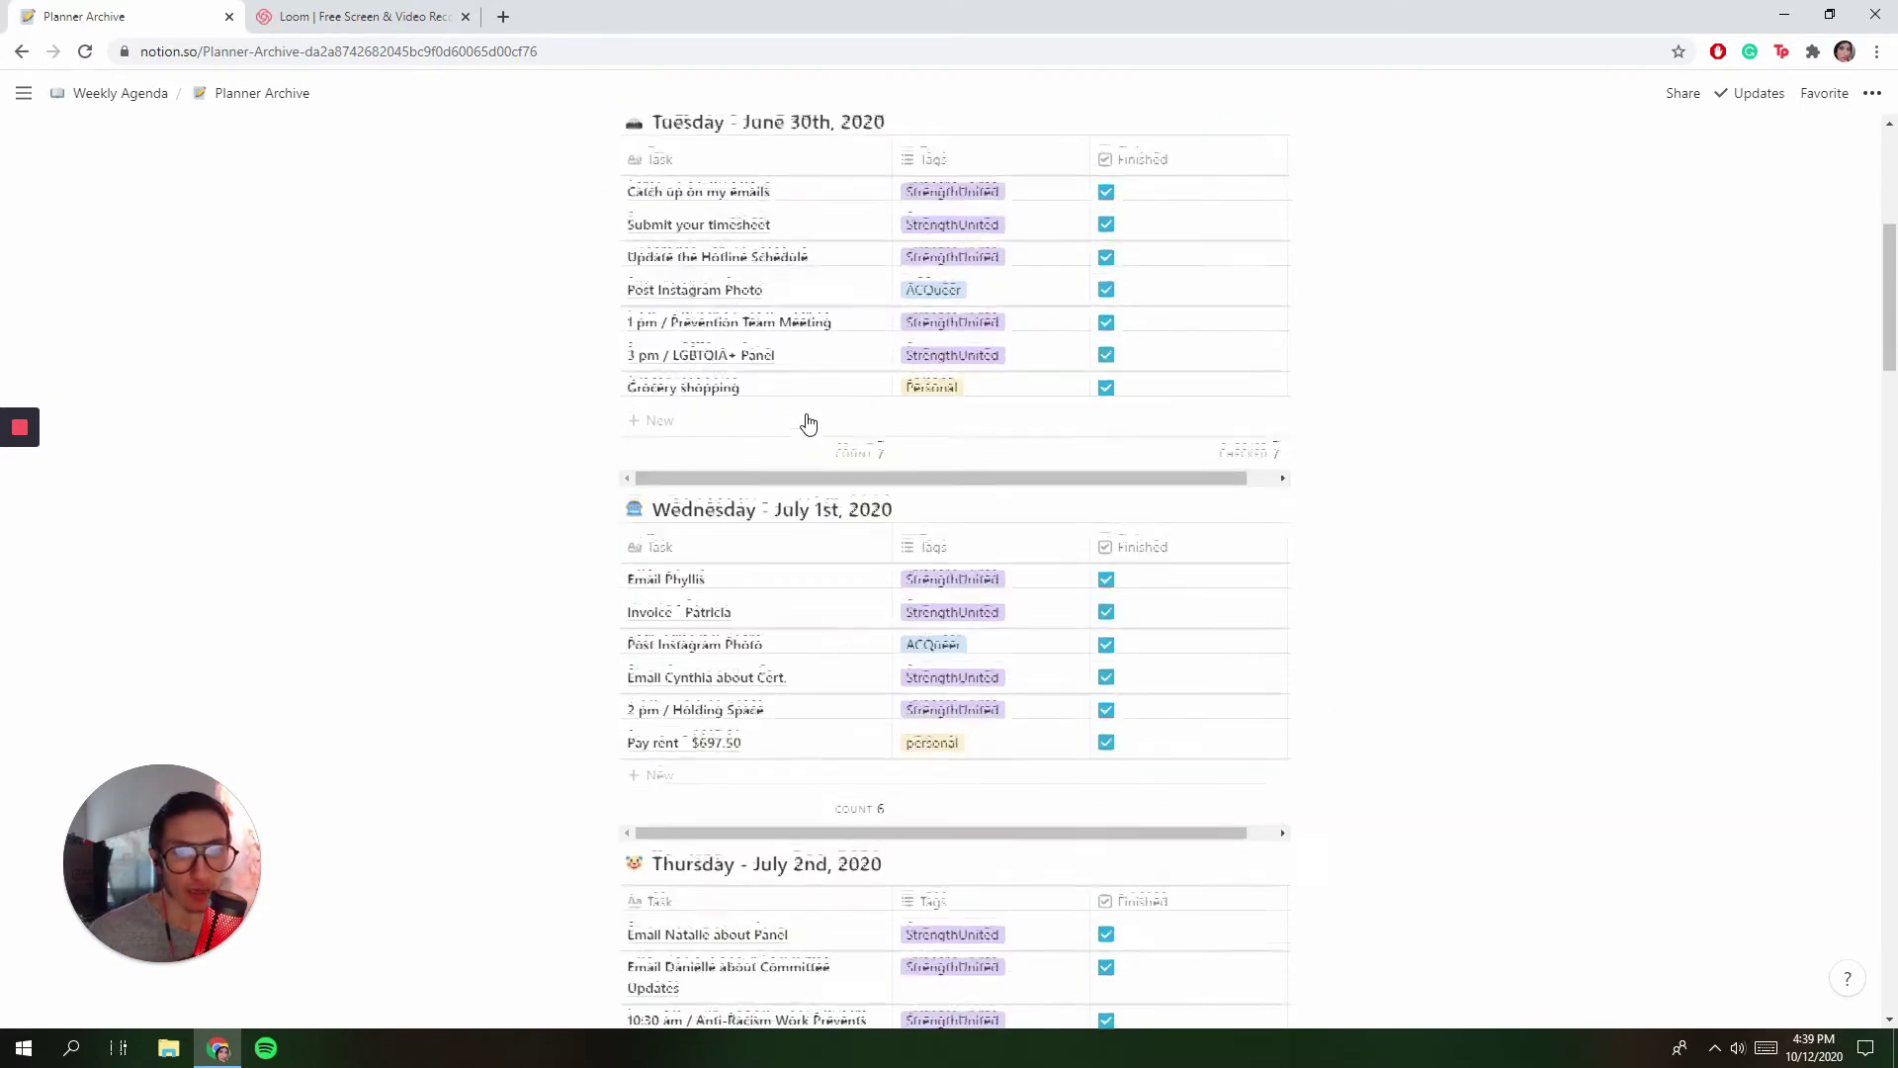
{"action": "left_click", "coordinate": [605, 414]}
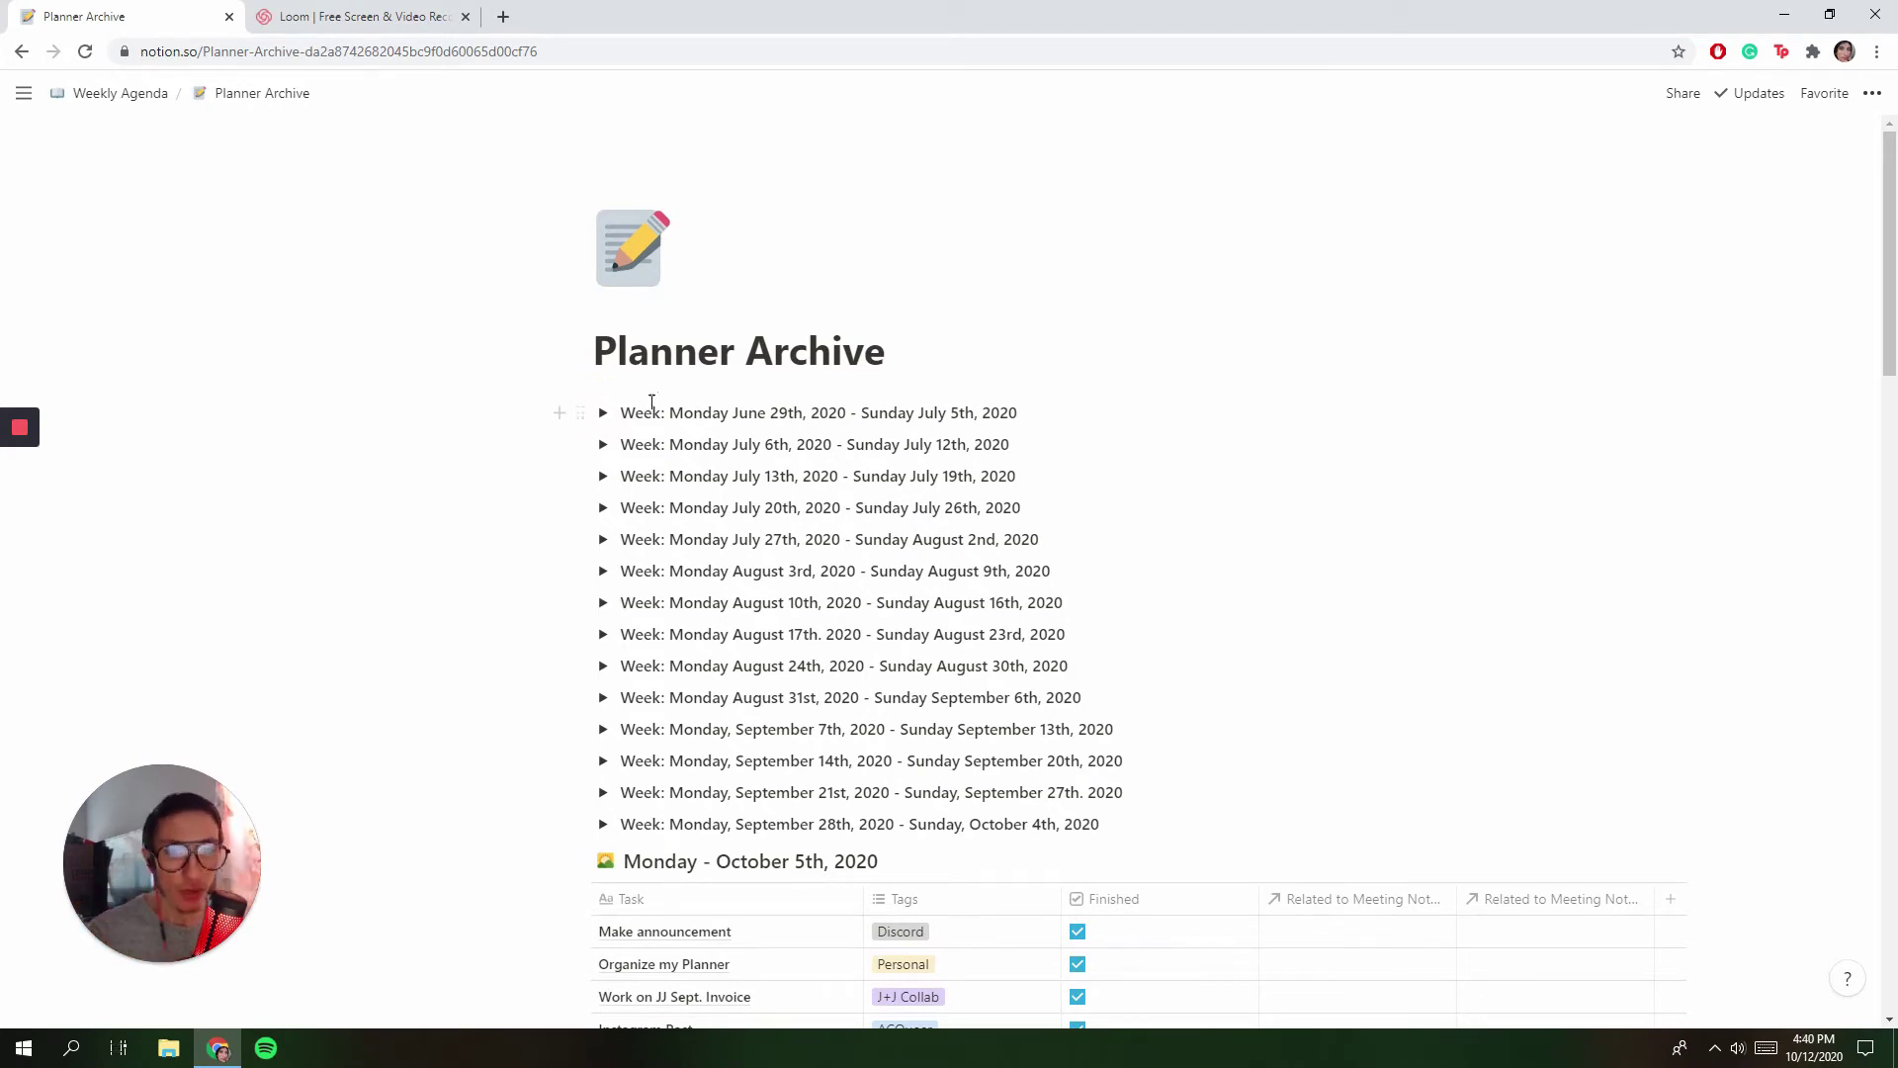
Expand the July 27th–August 2nd week, scroll through its days, and collapse it.
{"action": "left_click", "coordinate": [603, 539]}
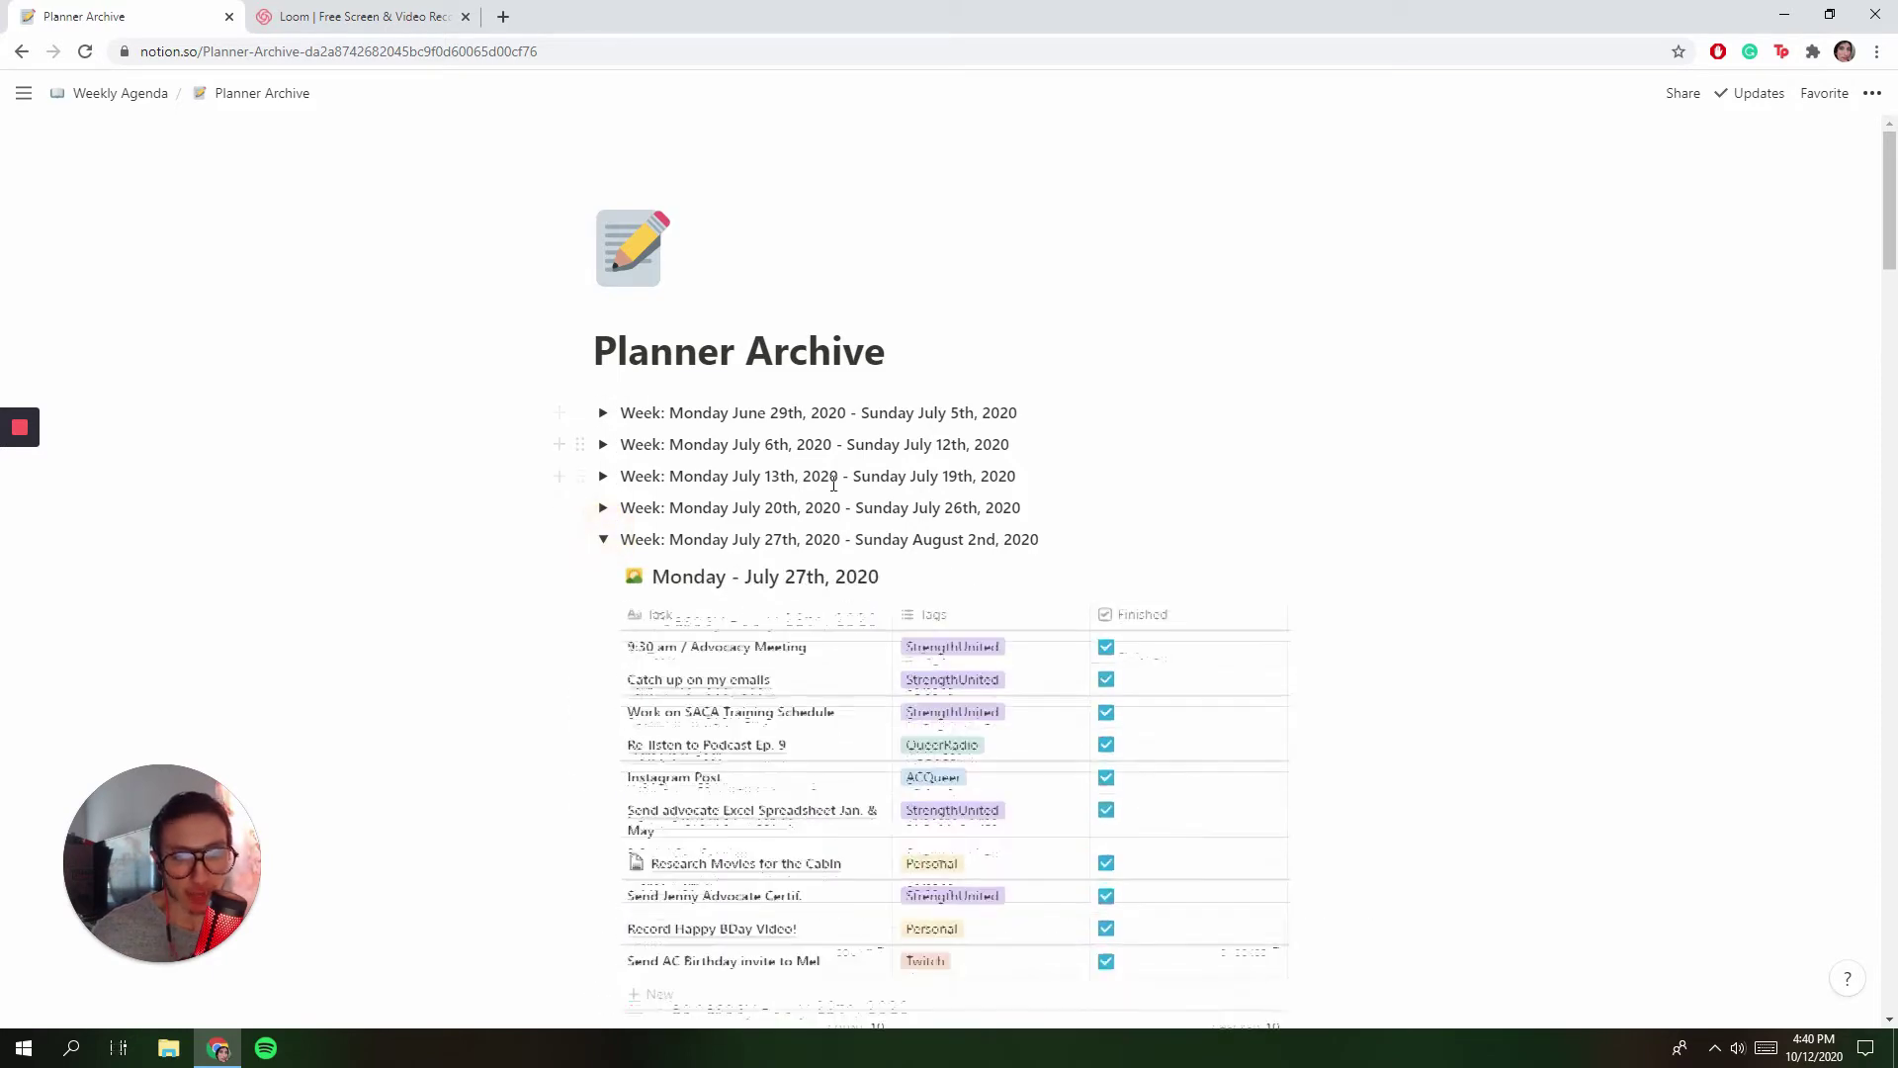
{"action": "scroll", "coordinate": [839, 448], "scroll_direction": "down", "scroll_amount": 12}
{"action": "scroll", "coordinate": [856, 451], "scroll_direction": "down", "scroll_amount": 11}
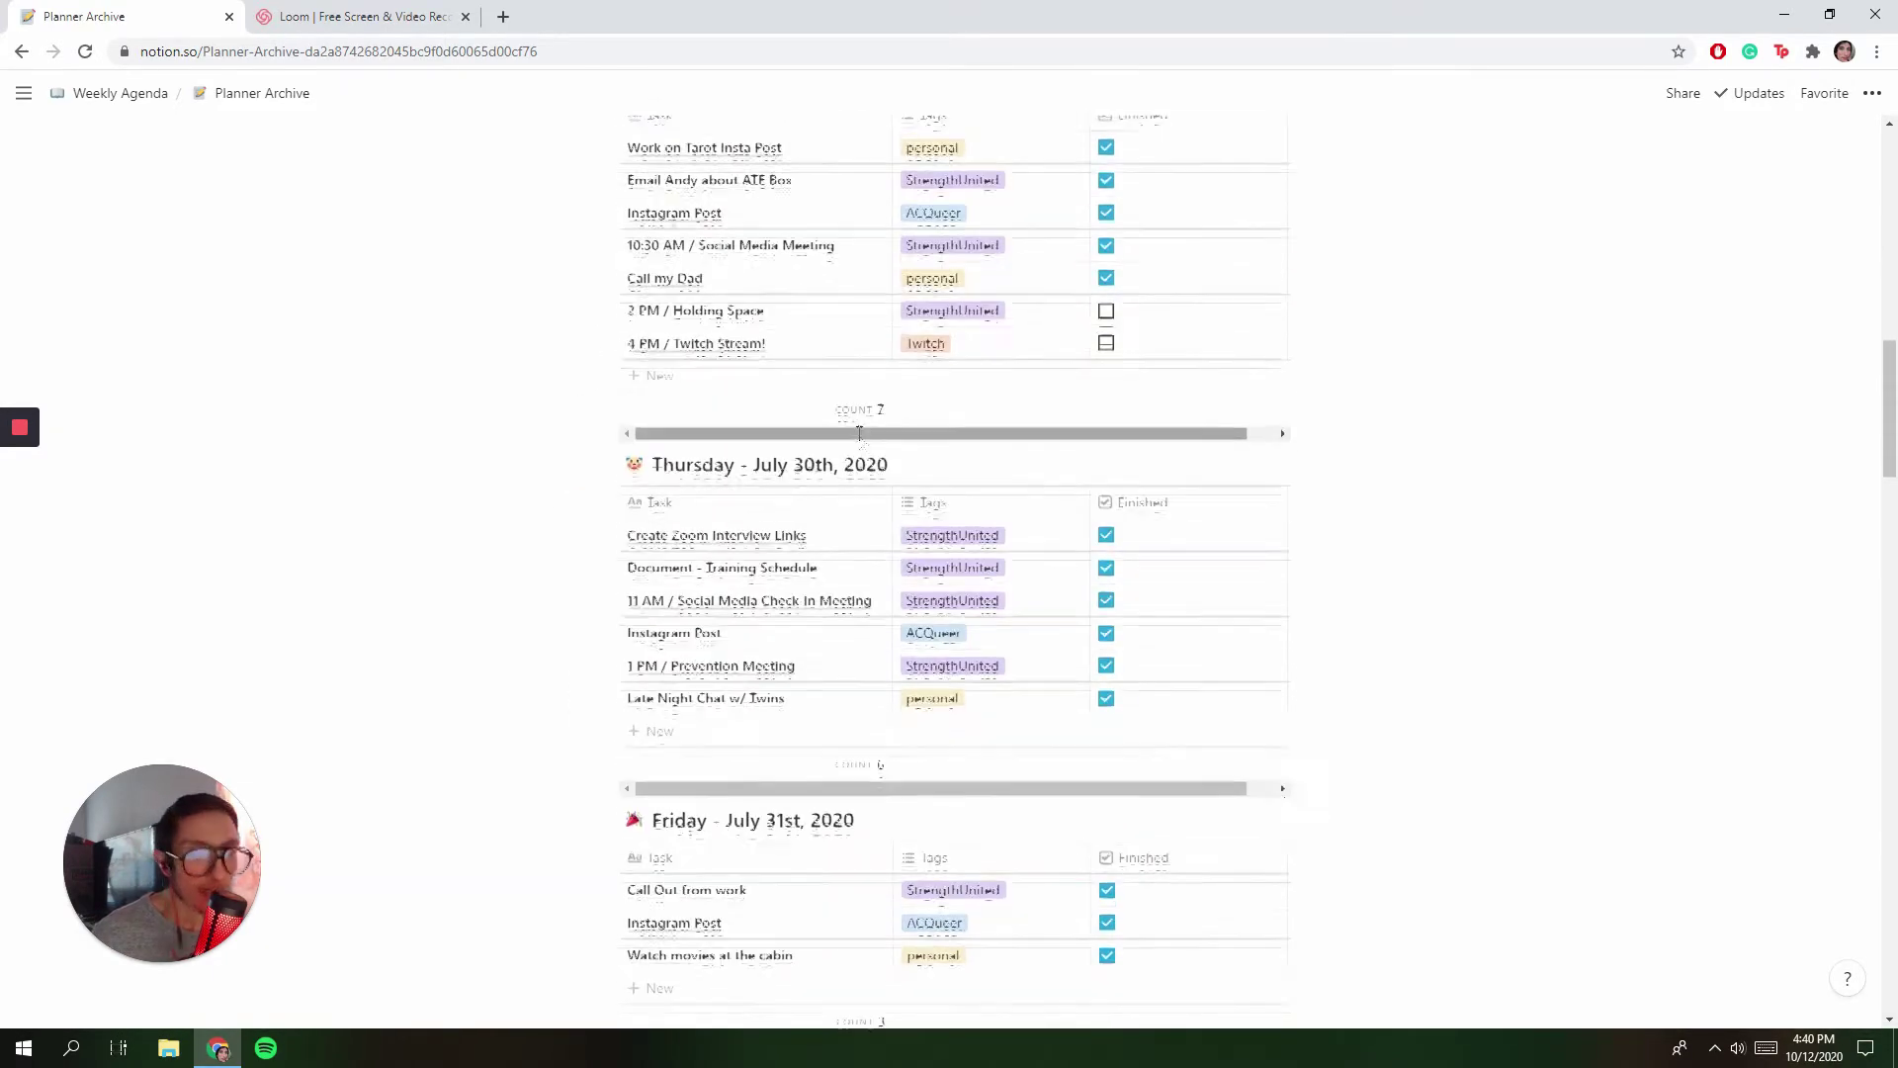
{"action": "scroll", "coordinate": [847, 485], "scroll_direction": "down", "scroll_amount": 2}
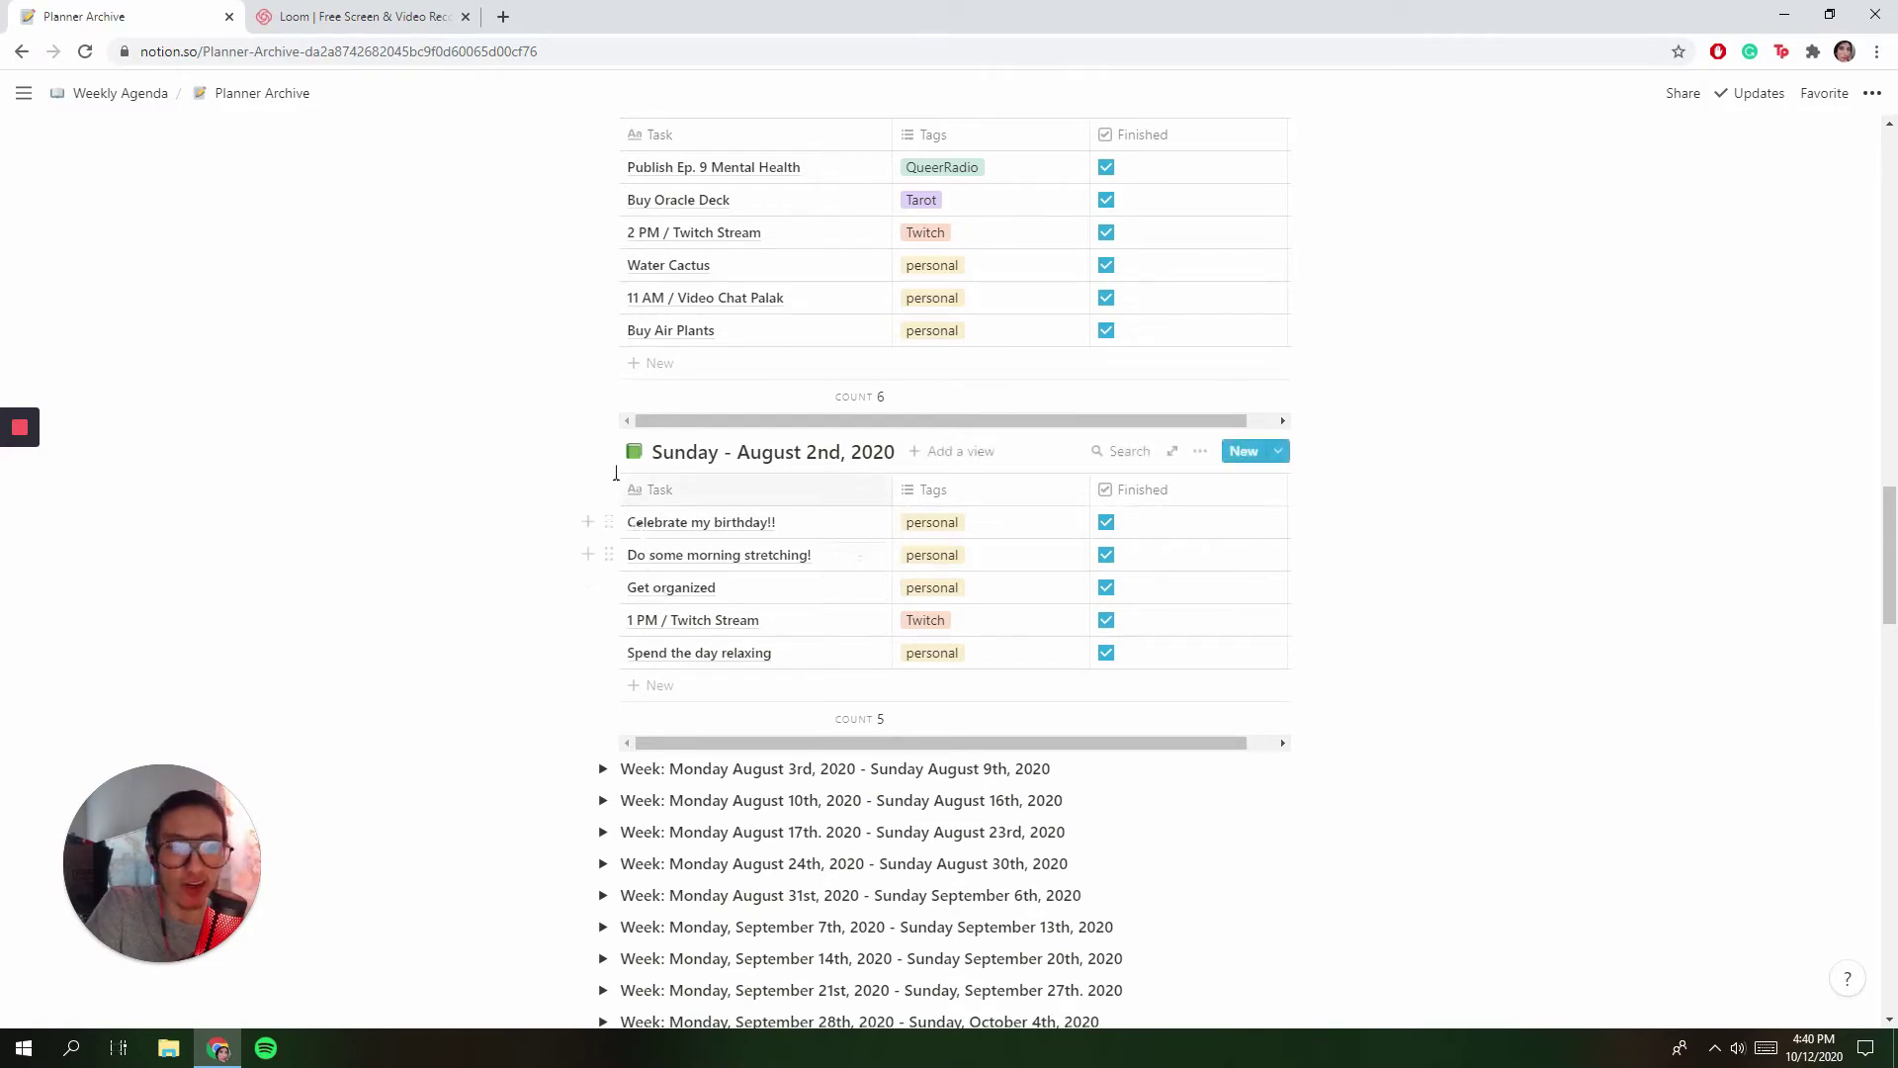
{"action": "scroll", "coordinate": [689, 464], "scroll_direction": "up", "scroll_amount": 15}
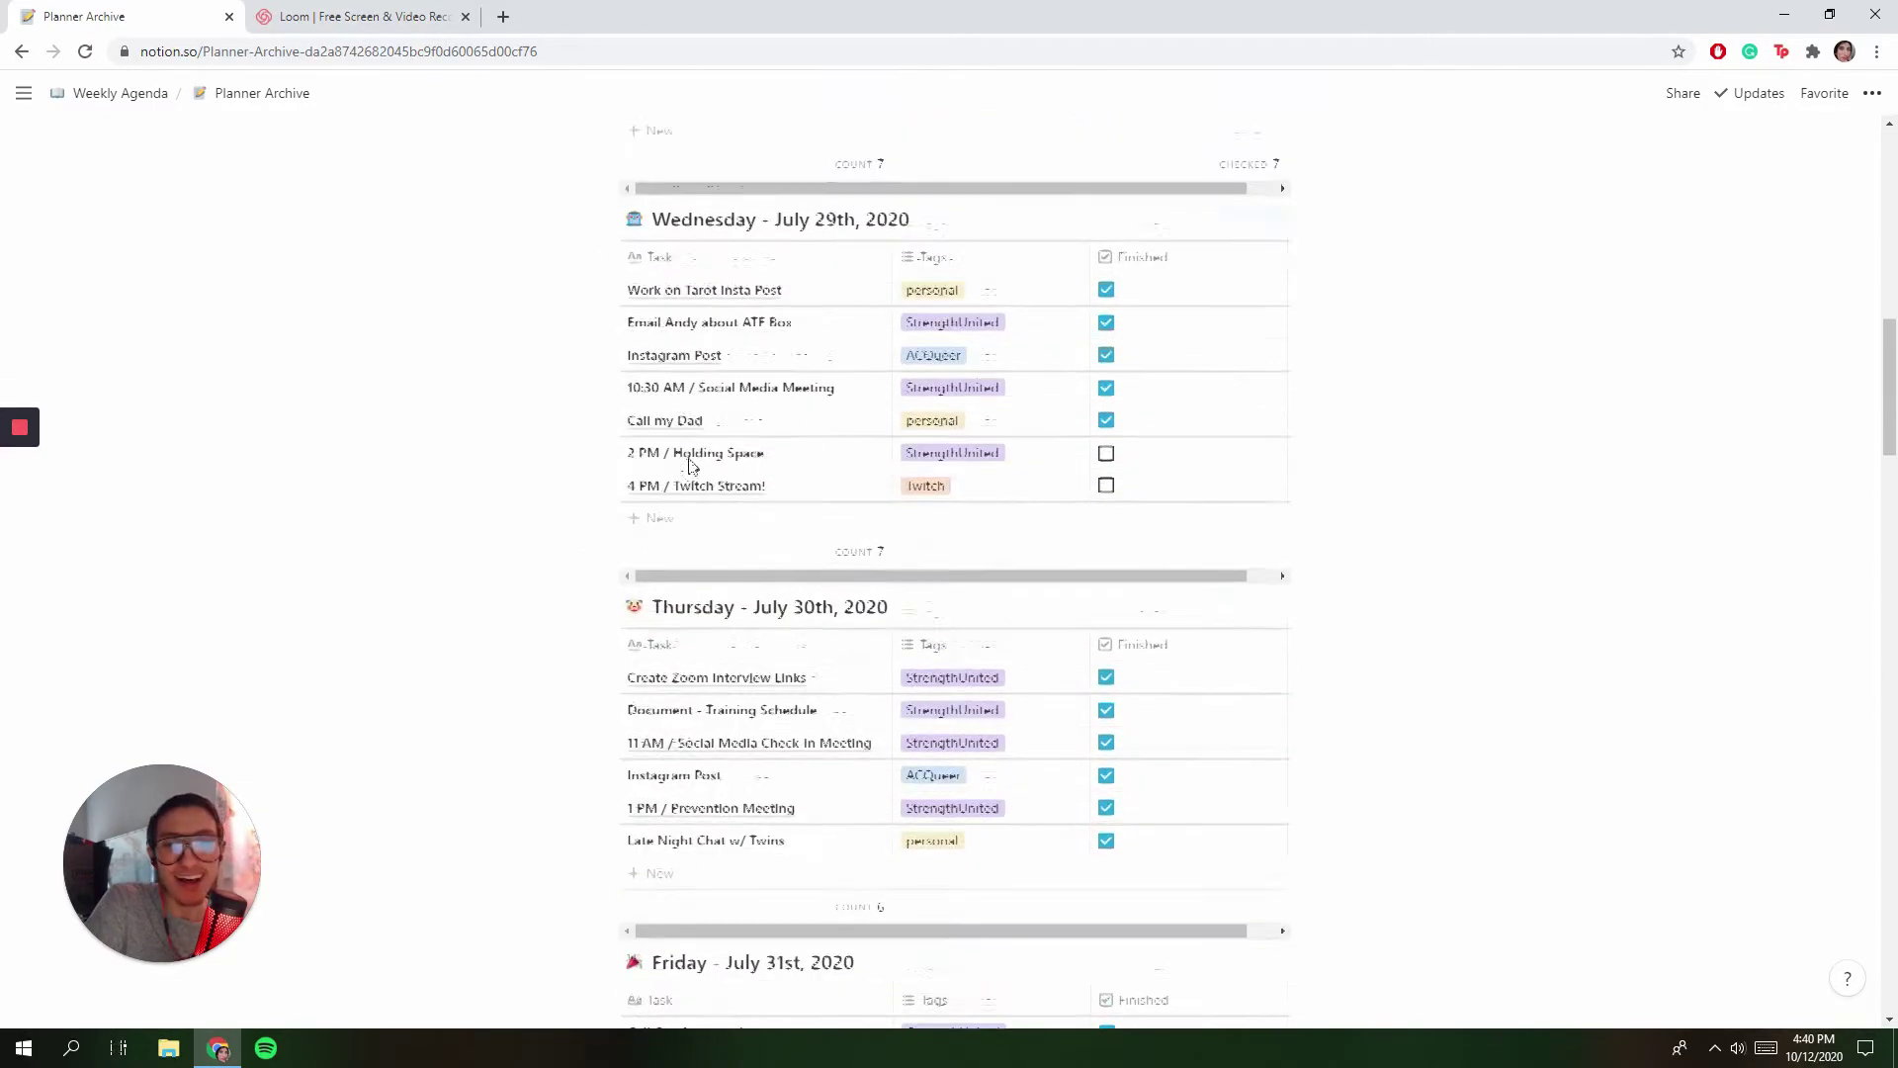
{"action": "scroll", "coordinate": [689, 465], "scroll_direction": "up", "scroll_amount": 12}
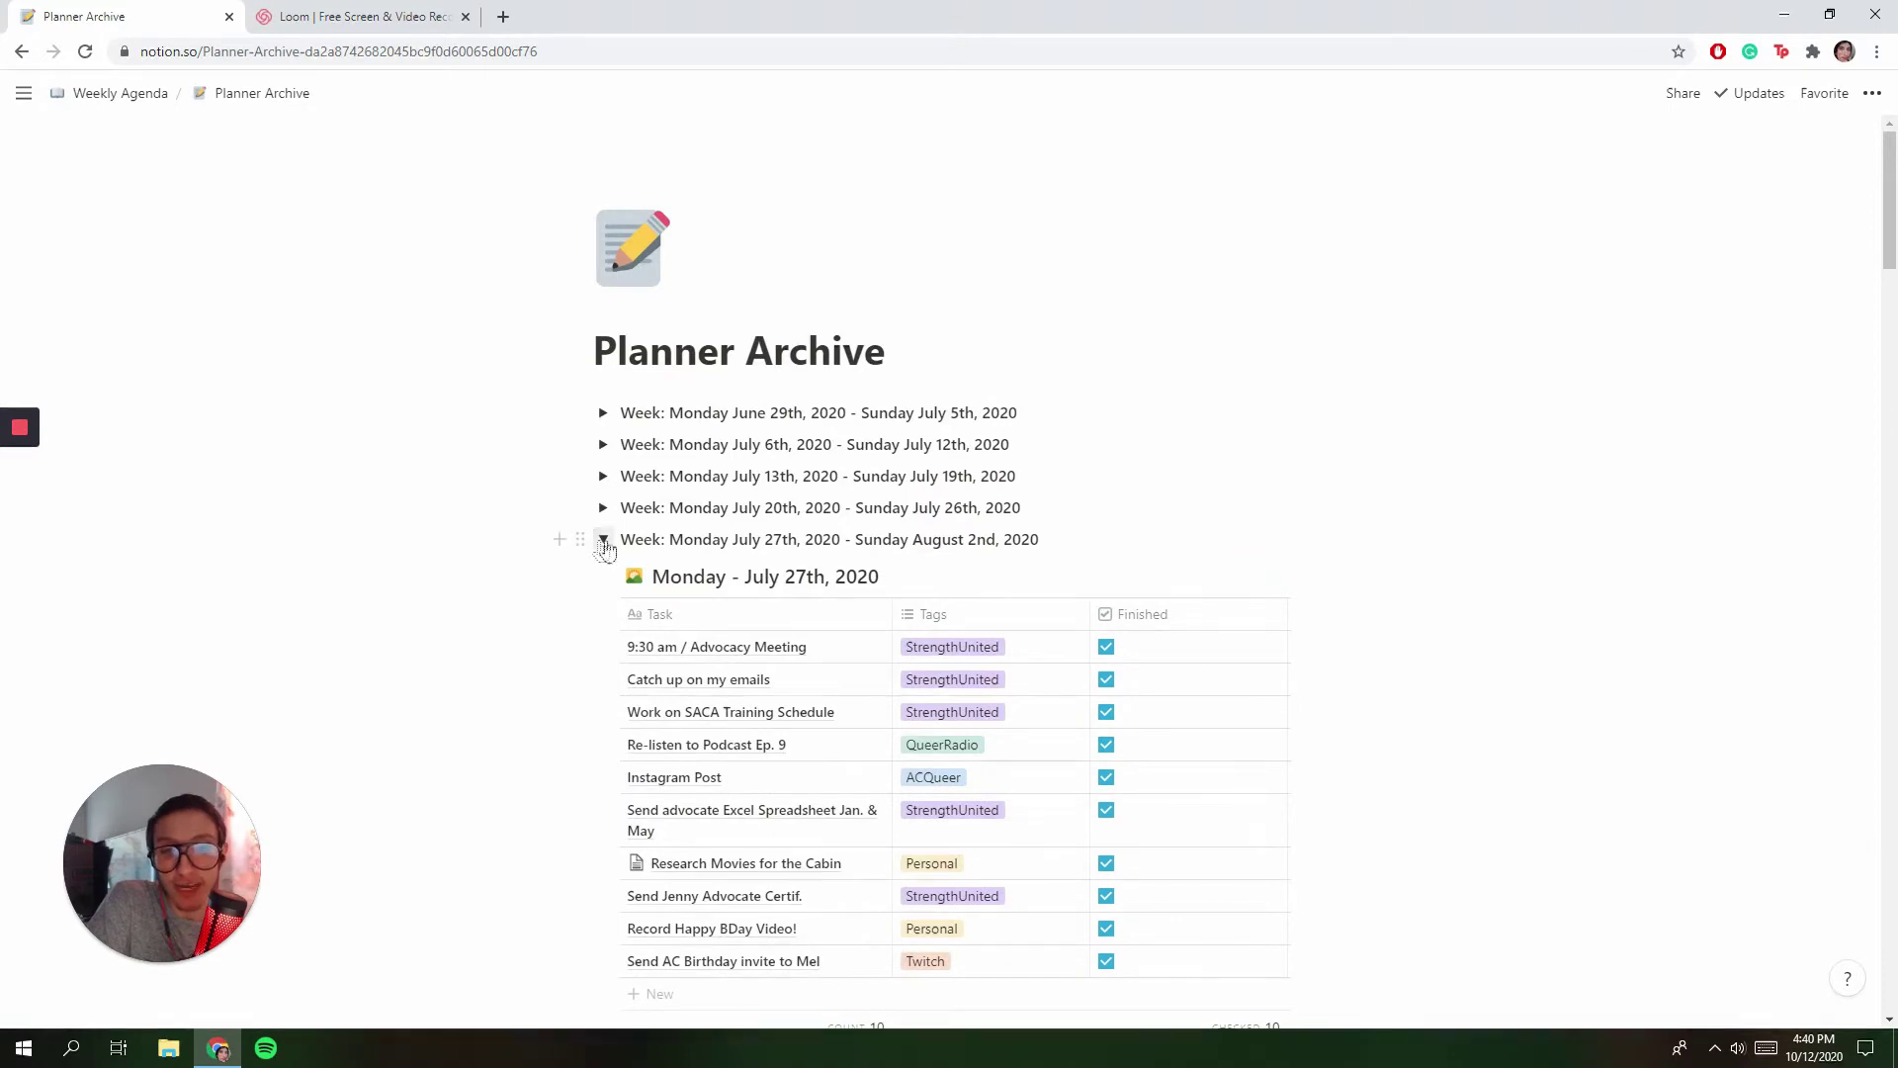
{"action": "left_click", "coordinate": [603, 540]}
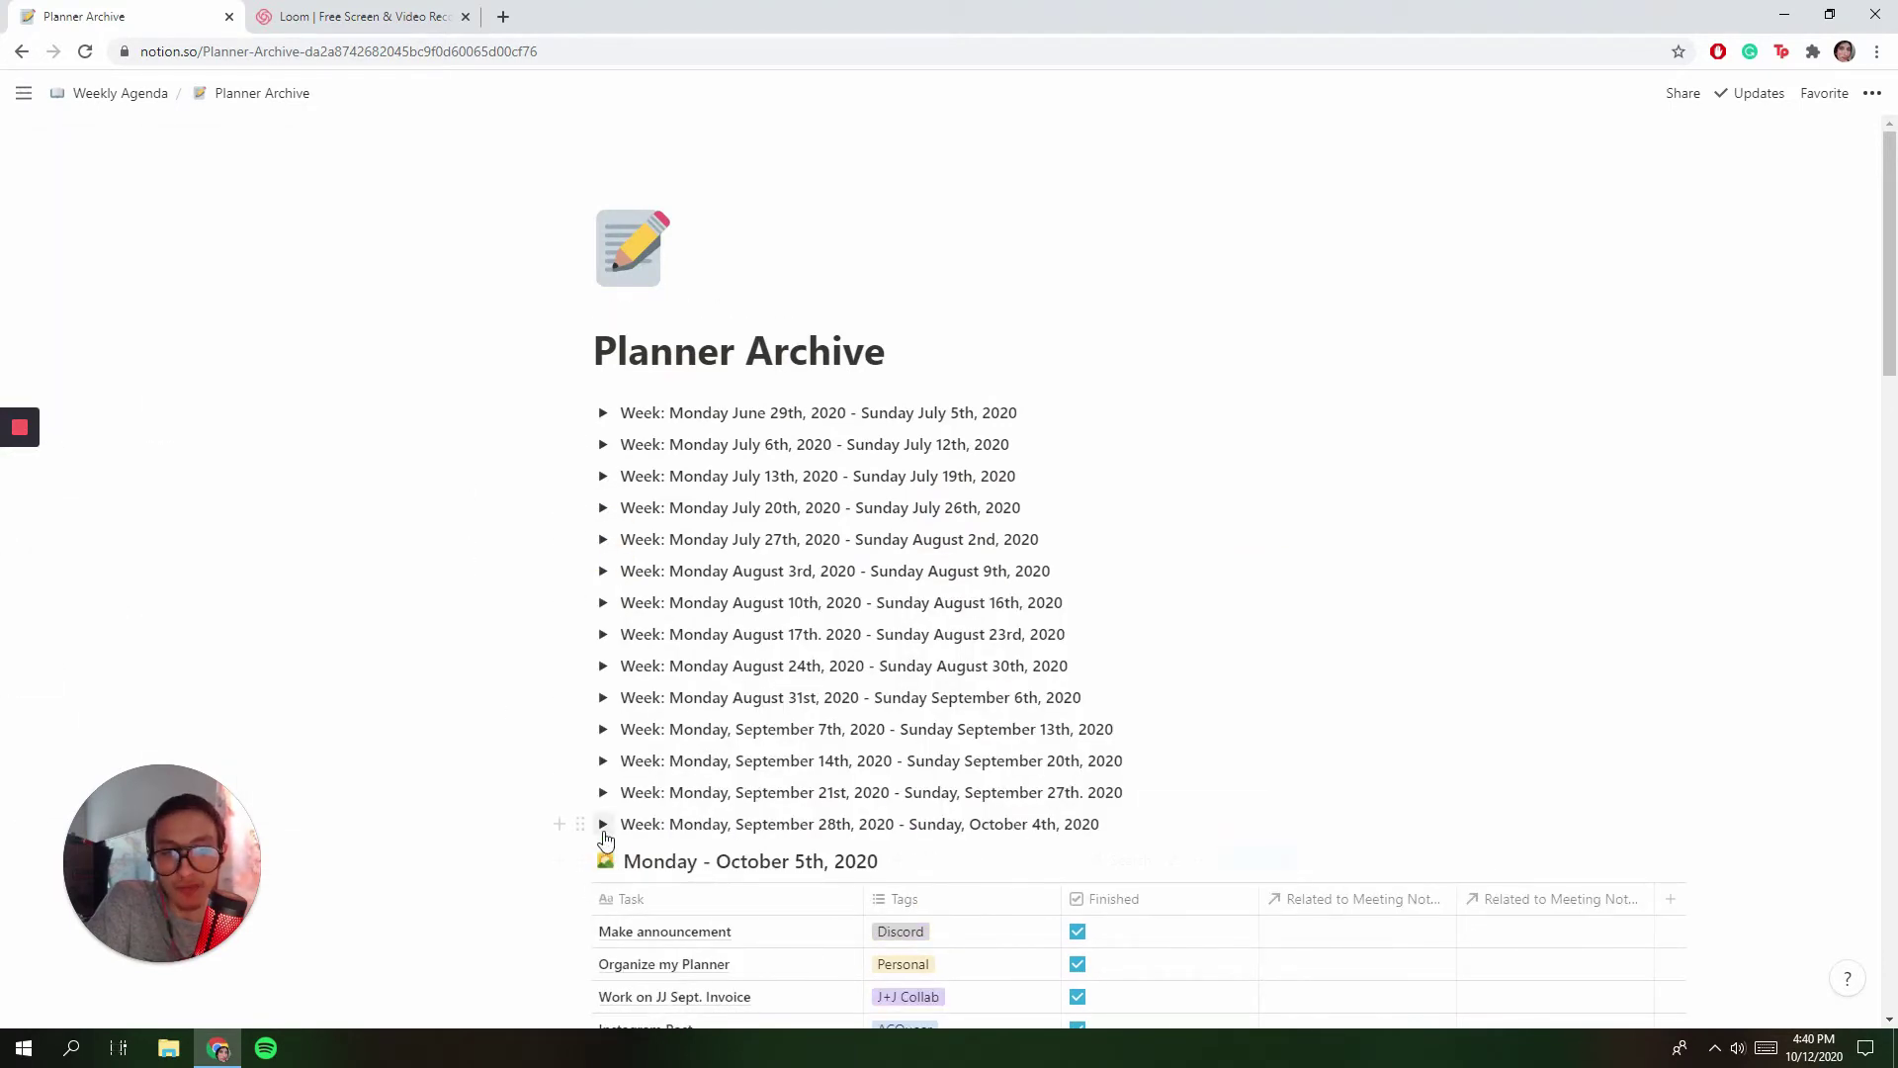
Expand and collapse the September 28th week, then bring out the workspace sidebar.
{"action": "left_click", "coordinate": [603, 824]}
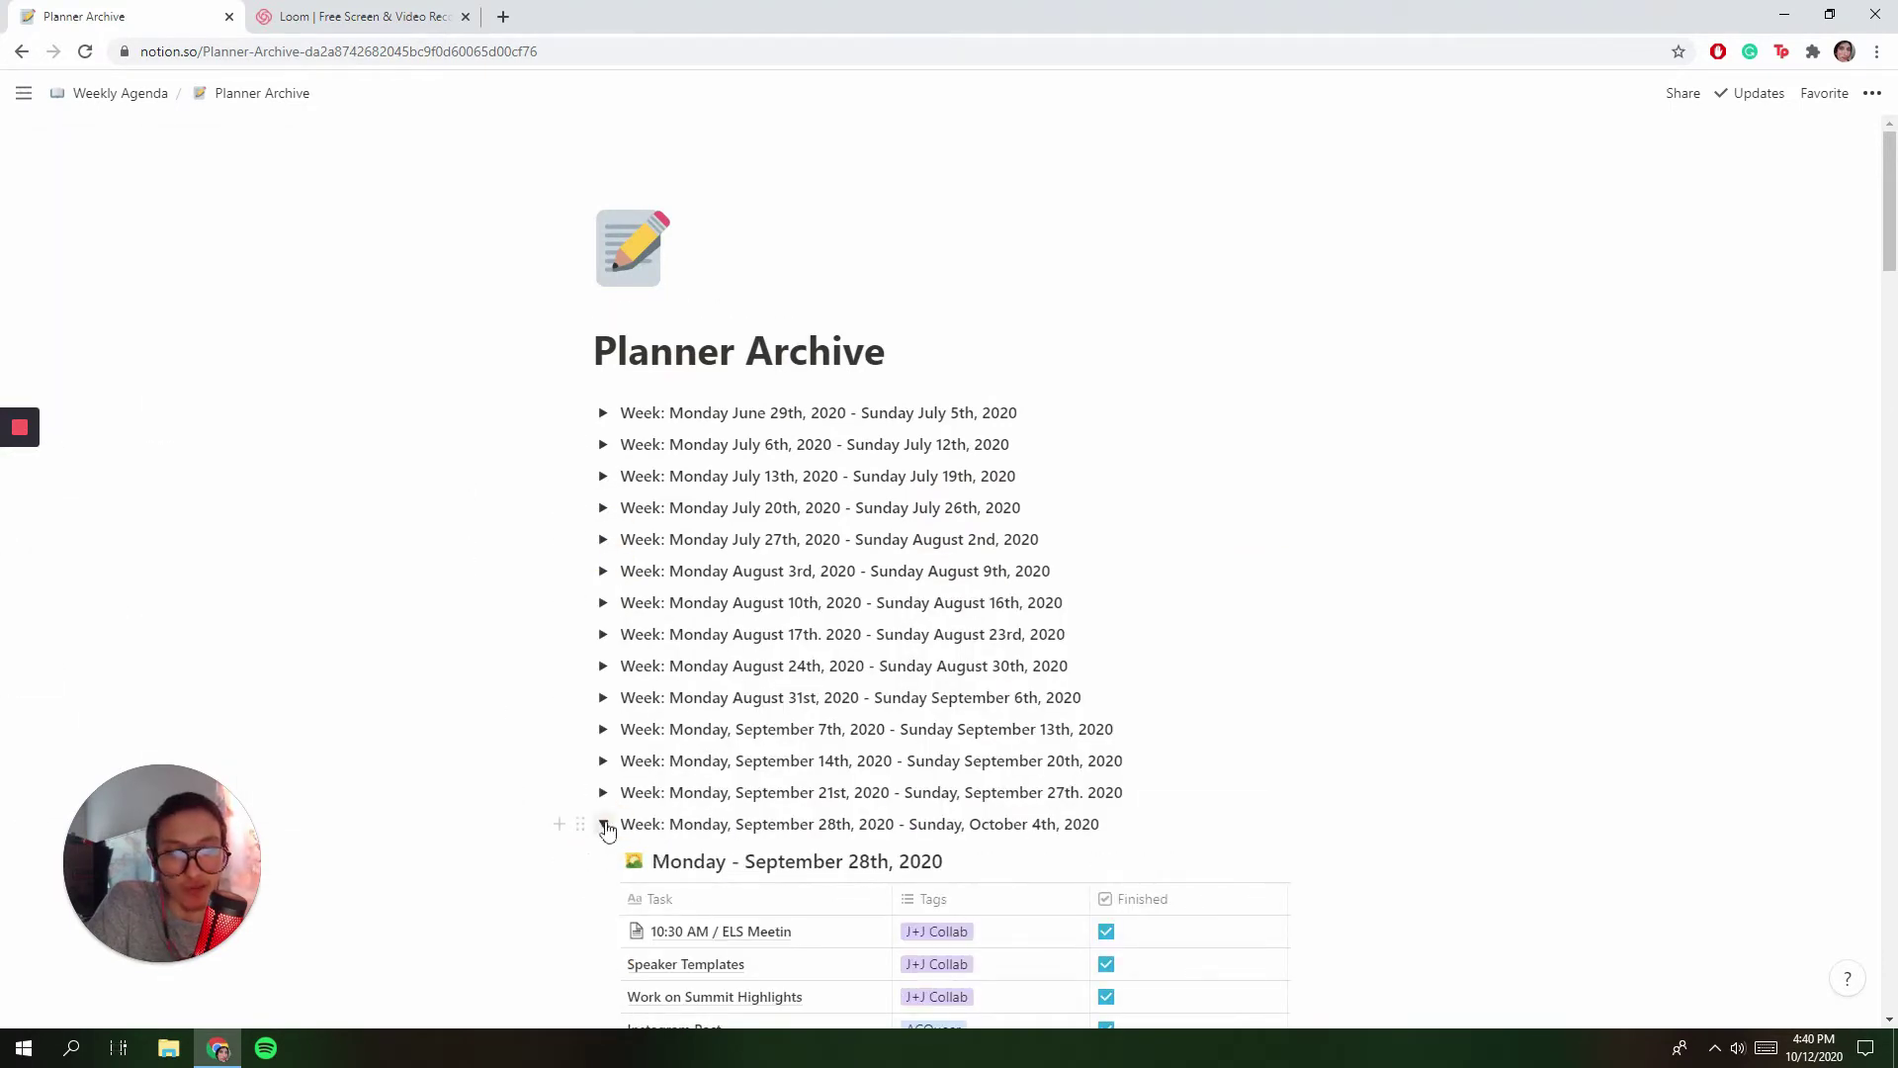
{"action": "left_click", "coordinate": [604, 824]}
{"action": "mouse_move", "coordinate": [23, 93]}
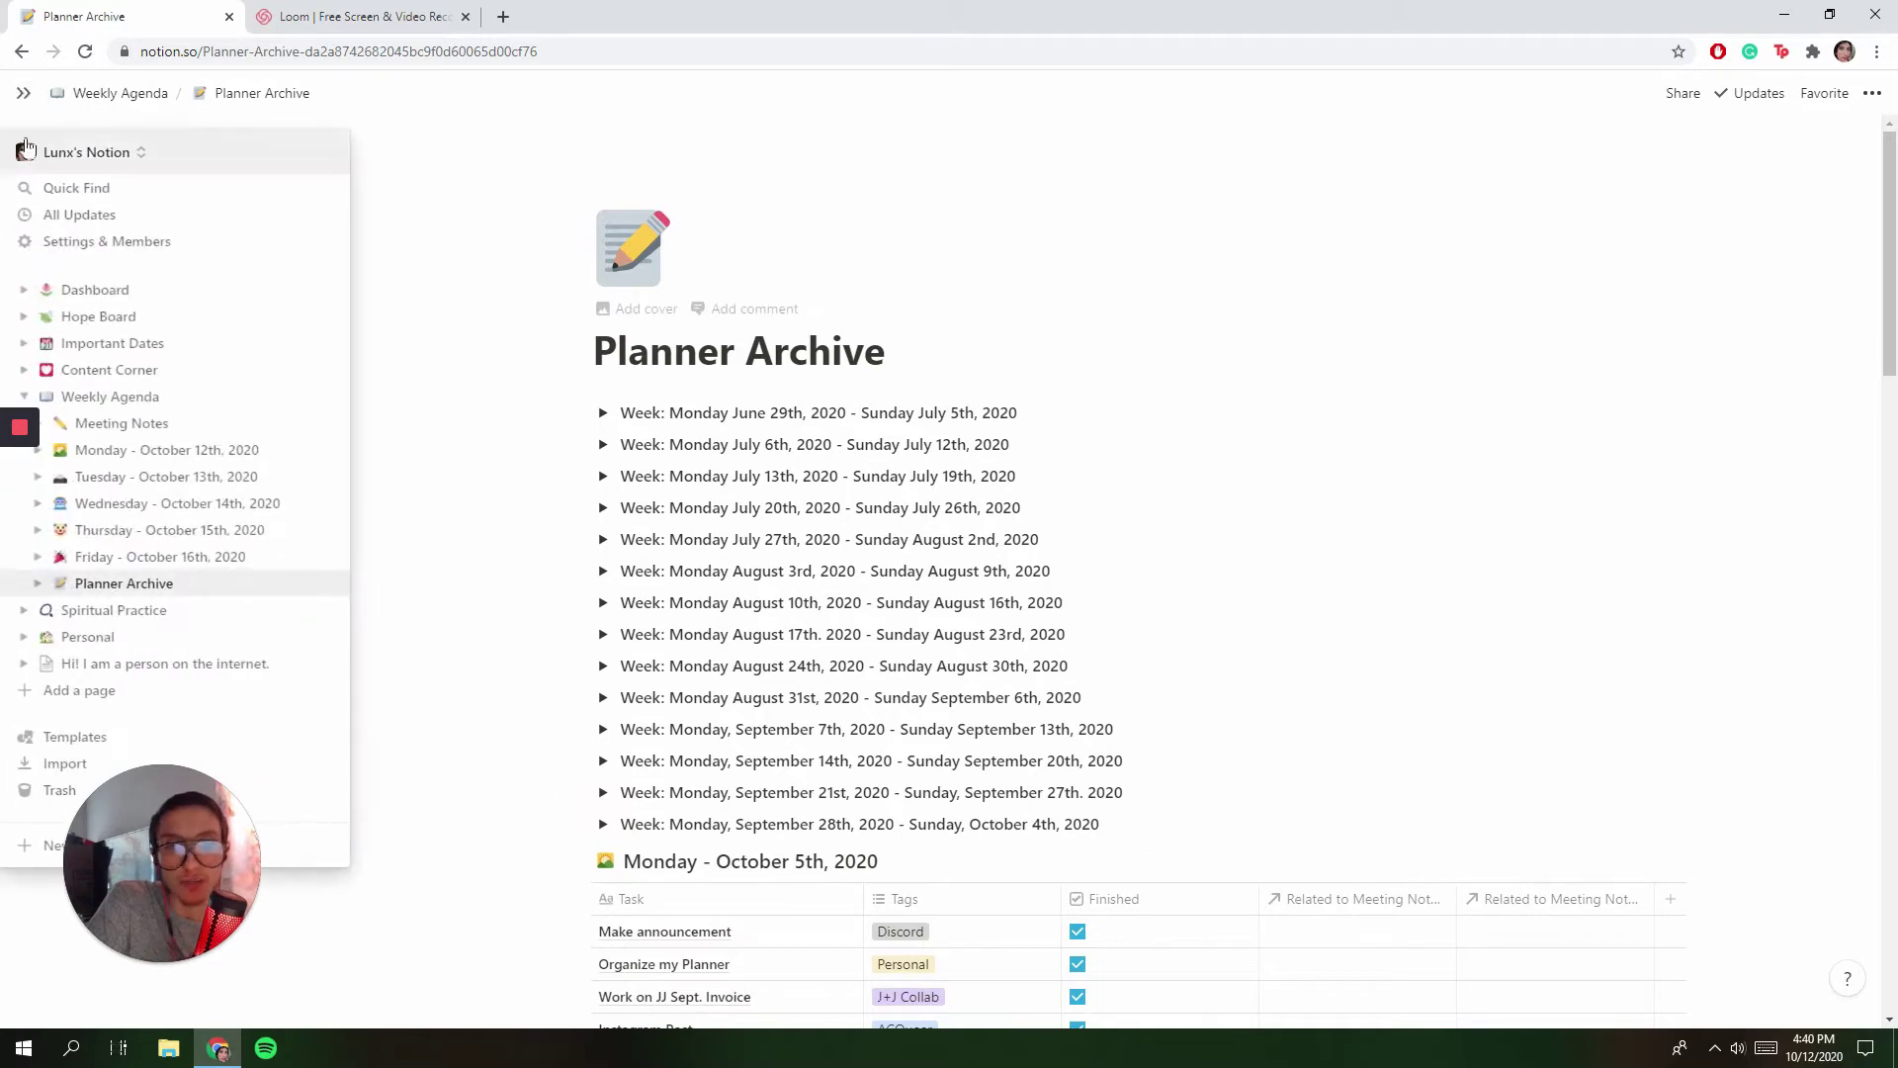